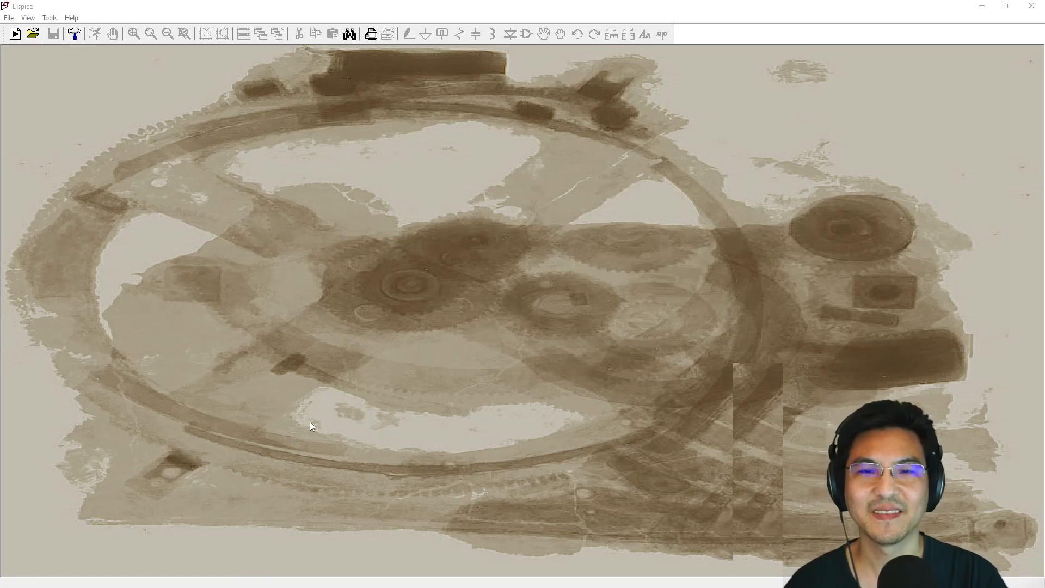
- Create a blank schematic and open the OpAmps folder in the component symbol library
{"action": "left_click", "coordinate": [17, 34]}
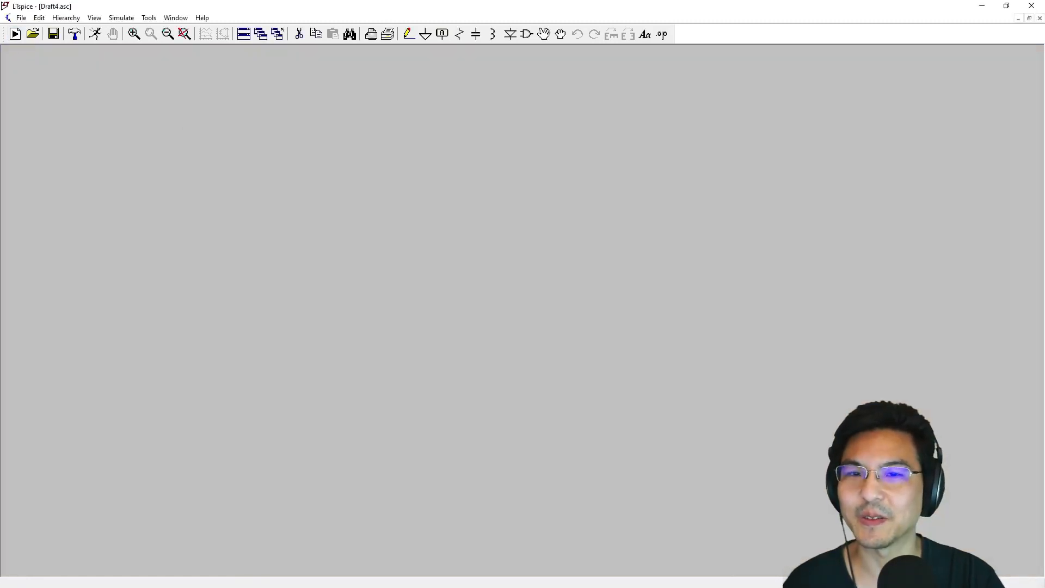
{"action": "left_click", "coordinate": [527, 35]}
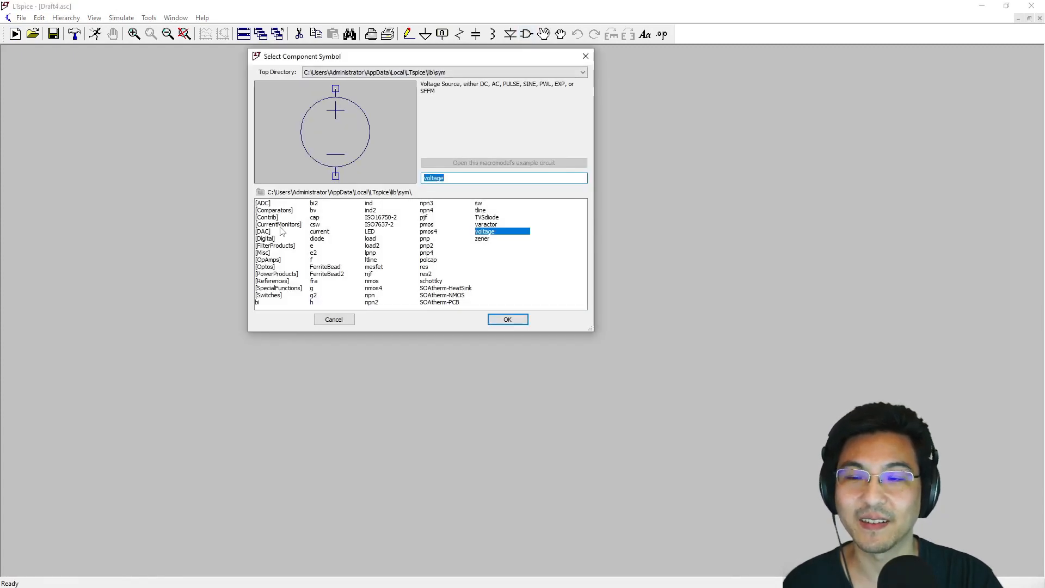
{"action": "left_click", "coordinate": [270, 261]}
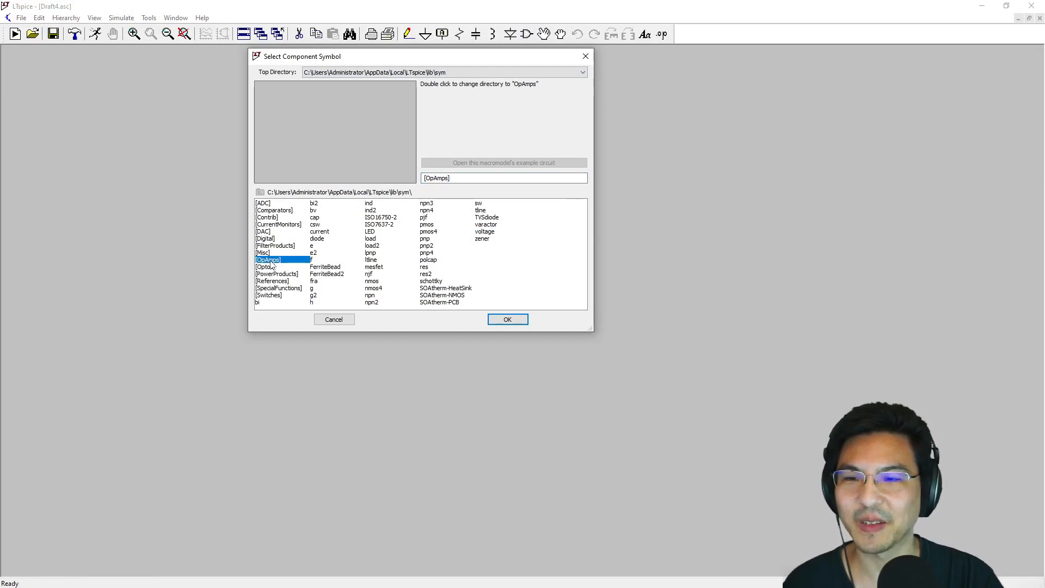
{"action": "double_click", "coordinate": [271, 261]}
- Preview the UniversalOpAmp and UniversalOpAmp2 symbols and their descriptions in the op-amp list
{"action": "left_click_drag", "start_coordinate": [276, 305], "coordinate": [560, 305]}
{"action": "left_click", "coordinate": [498, 296]}
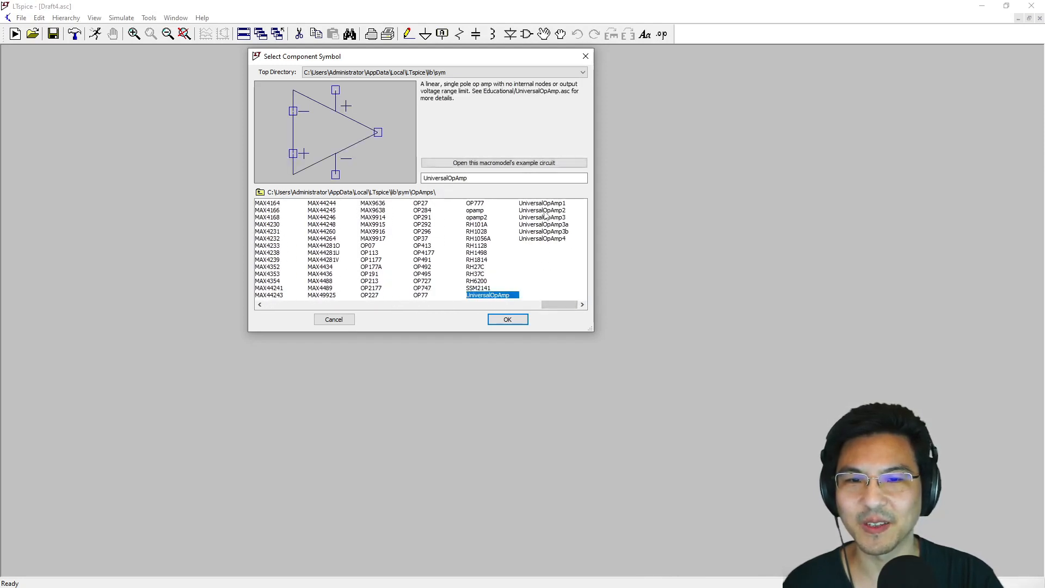
{"action": "left_click", "coordinate": [544, 211]}
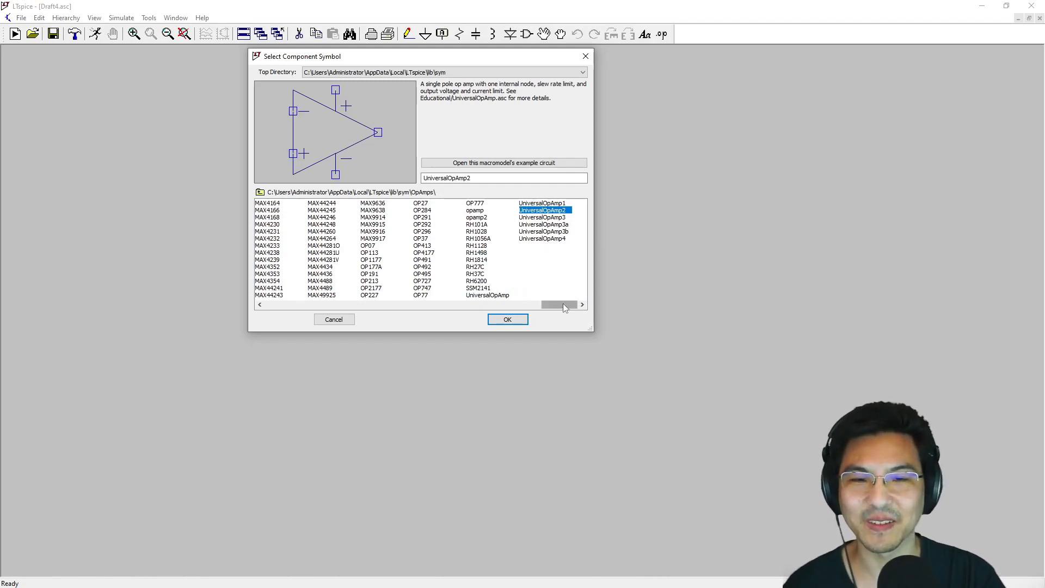
{"action": "left_click_drag", "start_coordinate": [563, 303], "coordinate": [285, 304]}
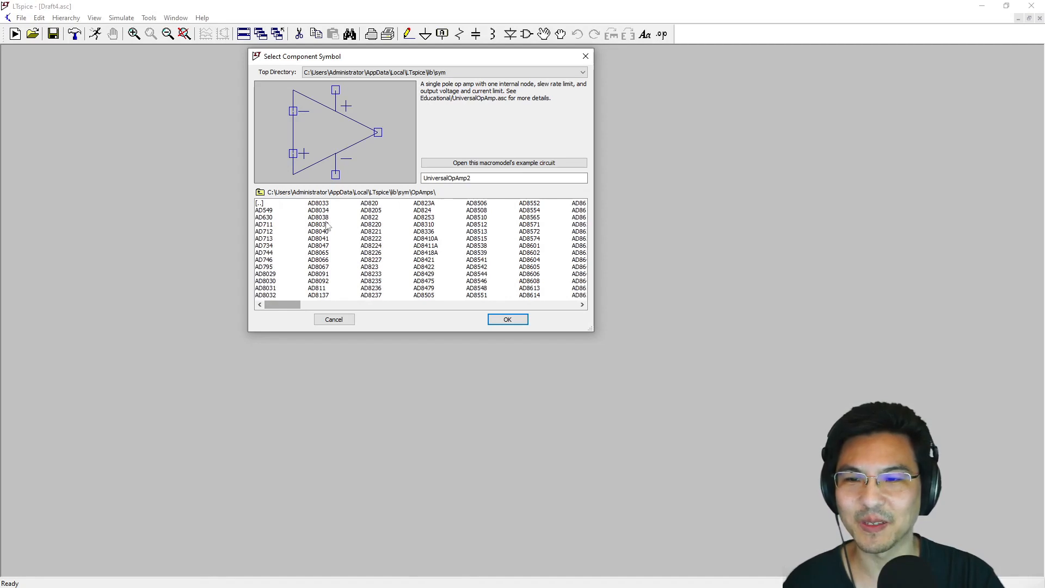
- Choose the AD8066 op amp and place a single one on the schematic
{"action": "left_click", "coordinate": [325, 260]}
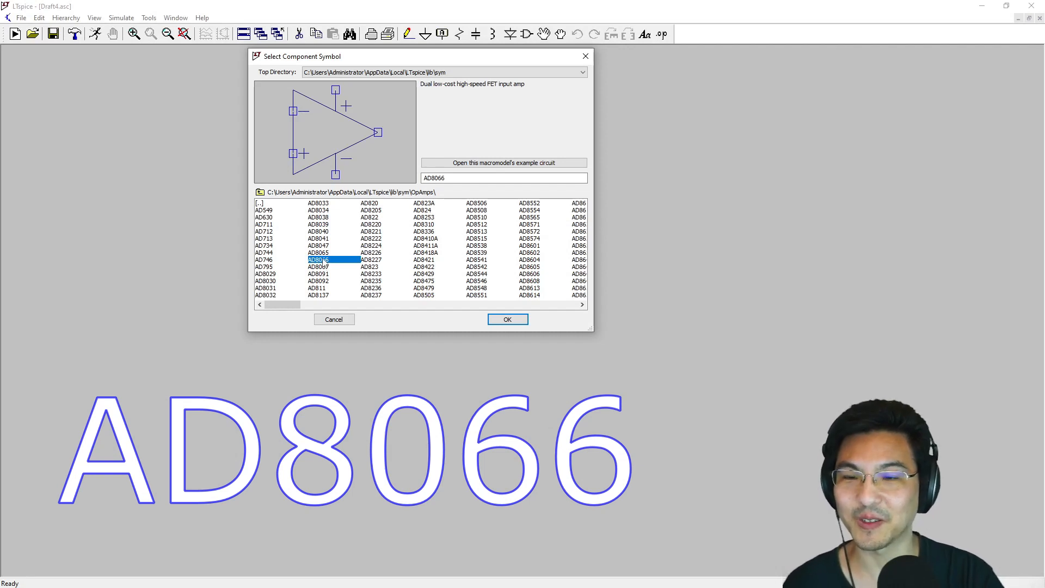
{"action": "double_click", "coordinate": [324, 260]}
{"action": "left_click", "coordinate": [395, 240]}
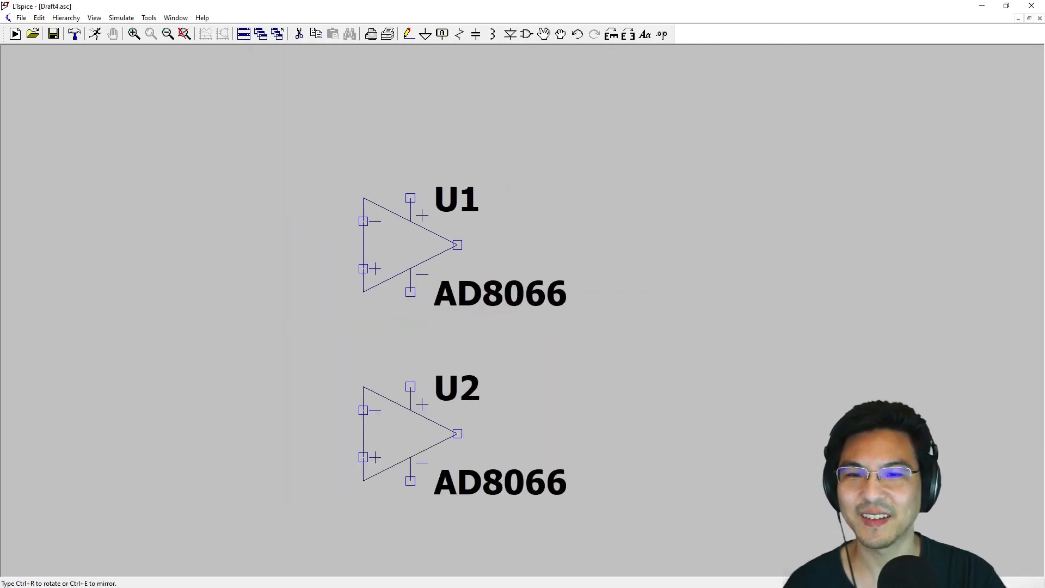
{"action": "key", "text": "Escape"}
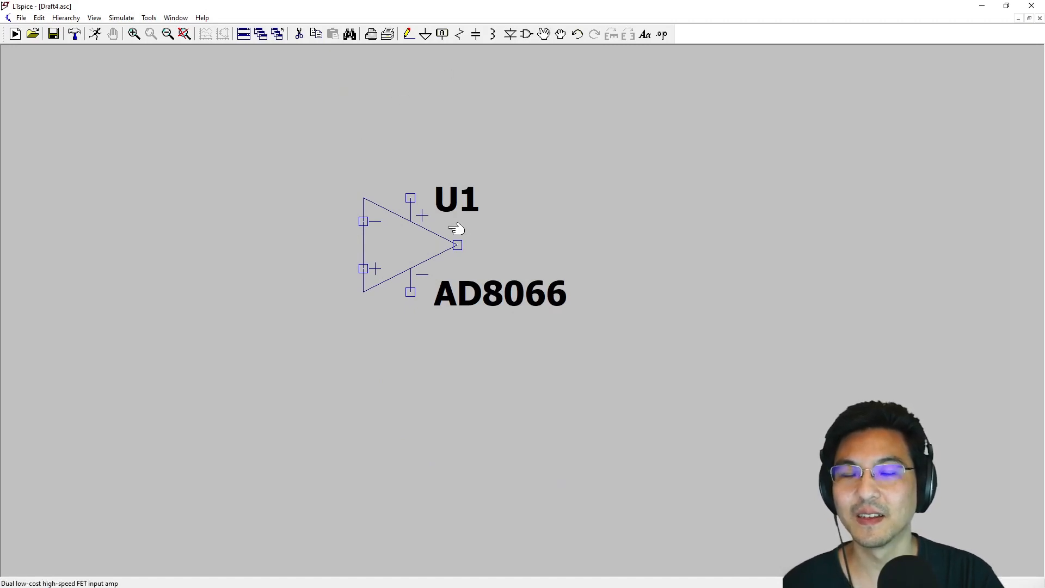
- Place a resistor rotated to horizontal directly above the AD8066 op amp
{"action": "left_click", "coordinate": [460, 35]}
{"action": "key", "text": "Escape"}
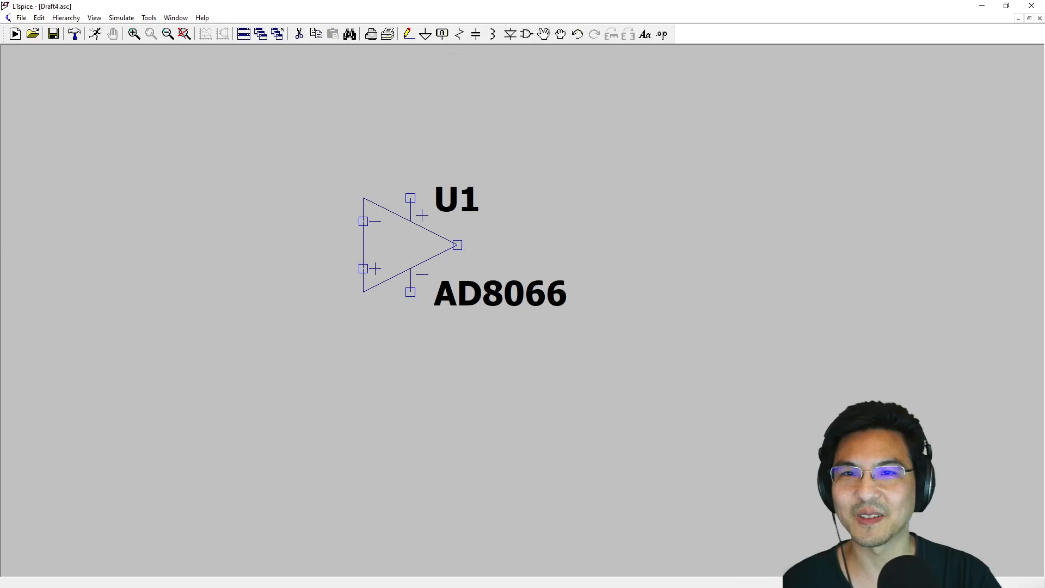
{"action": "left_click", "coordinate": [460, 35]}
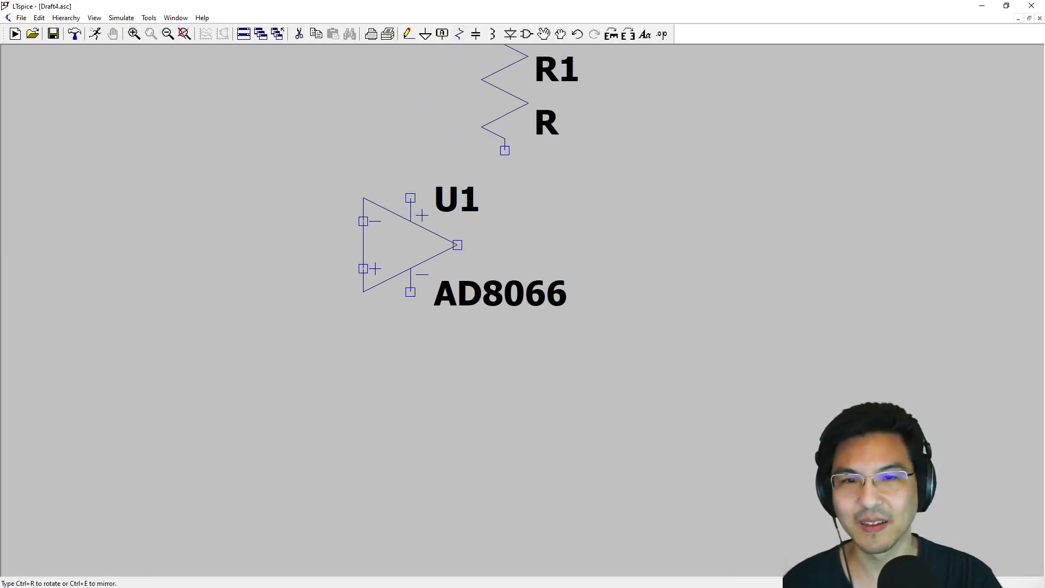
{"action": "key", "text": "ctrl+r"}
{"action": "left_click", "coordinate": [458, 103]}
{"action": "key", "text": "Escape"}
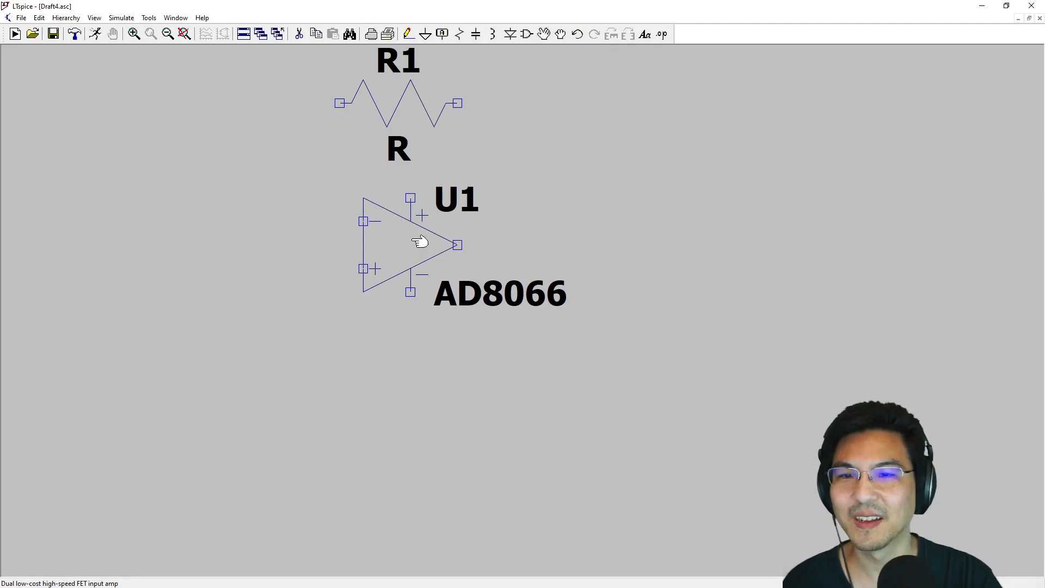
- Wire resistor R1 as a feedback loop from the op amp's output around to its inverting input
{"action": "left_click", "coordinate": [408, 34]}
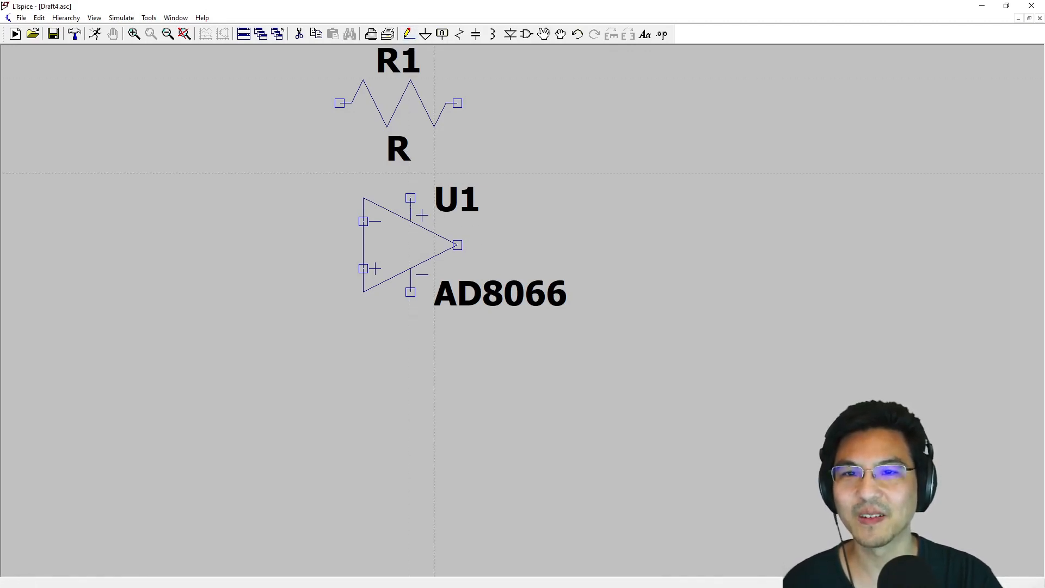
{"action": "left_click", "coordinate": [458, 245]}
{"action": "left_click", "coordinate": [528, 245]}
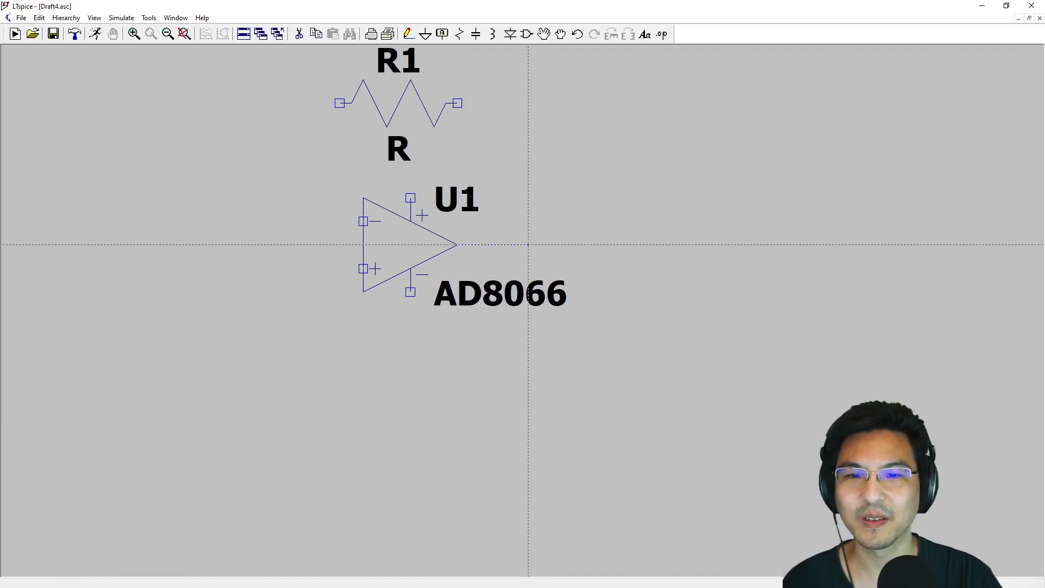
{"action": "left_click", "coordinate": [528, 103]}
{"action": "left_click", "coordinate": [457, 102]}
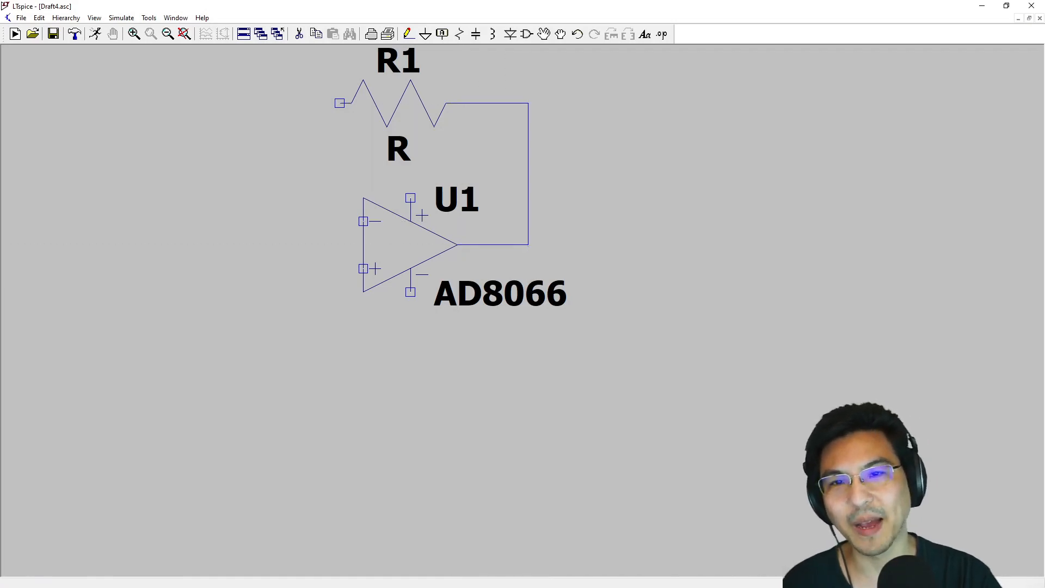
{"action": "left_click", "coordinate": [340, 103]}
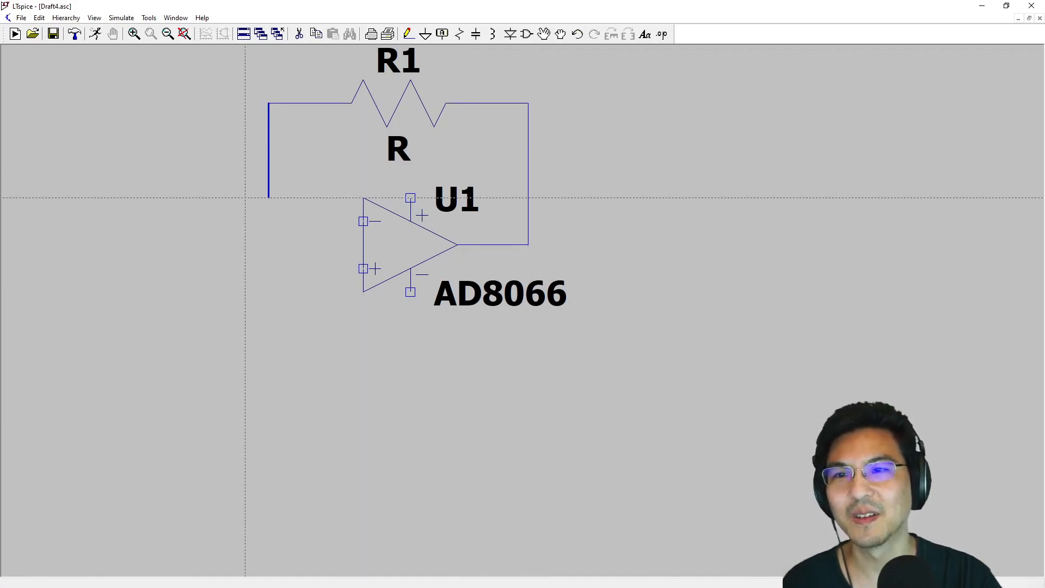
{"action": "left_click", "coordinate": [268, 221]}
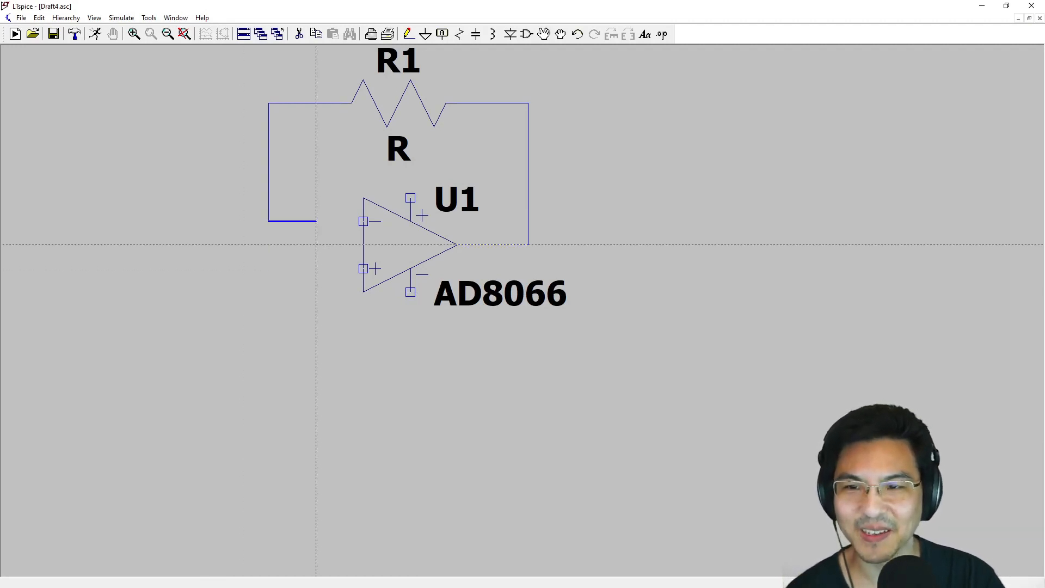
{"action": "left_click", "coordinate": [363, 221]}
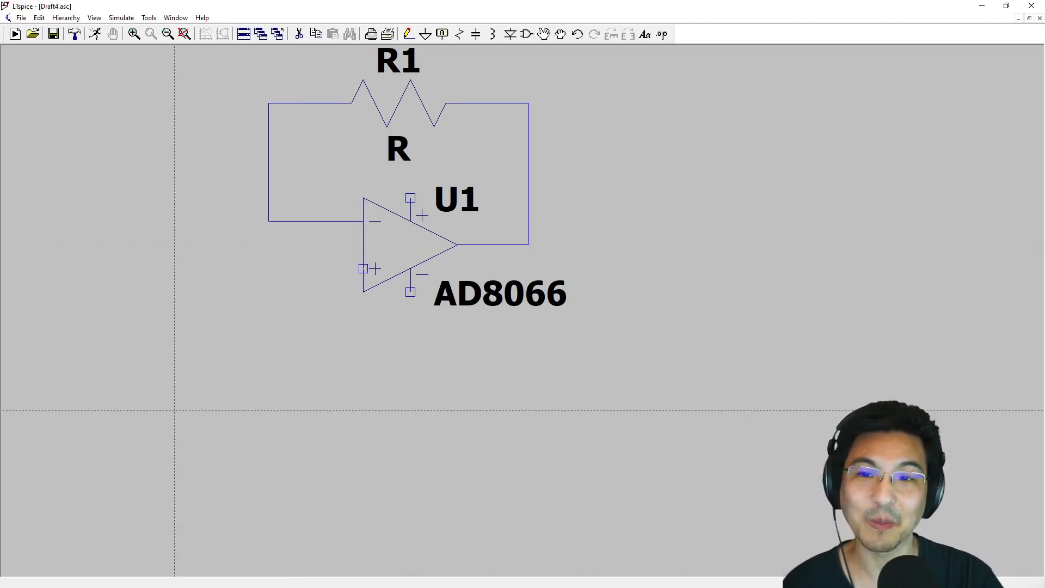
{"action": "key", "text": "Escape"}
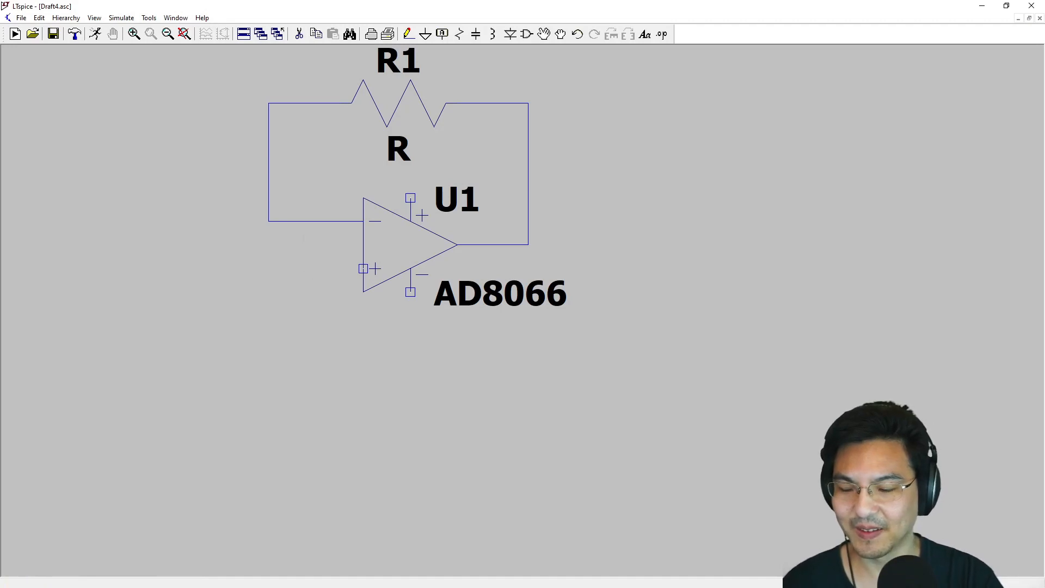
- Place two horizontal resistors to the left of the op amp, one level with each of its inputs
{"action": "left_click", "coordinate": [459, 35]}
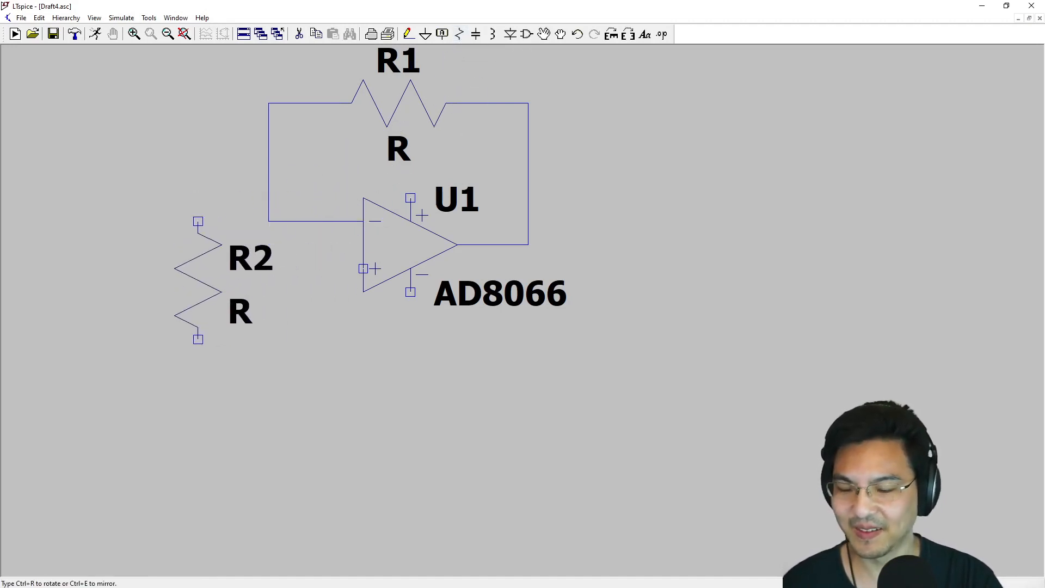
{"action": "key", "text": "ctrl+r"}
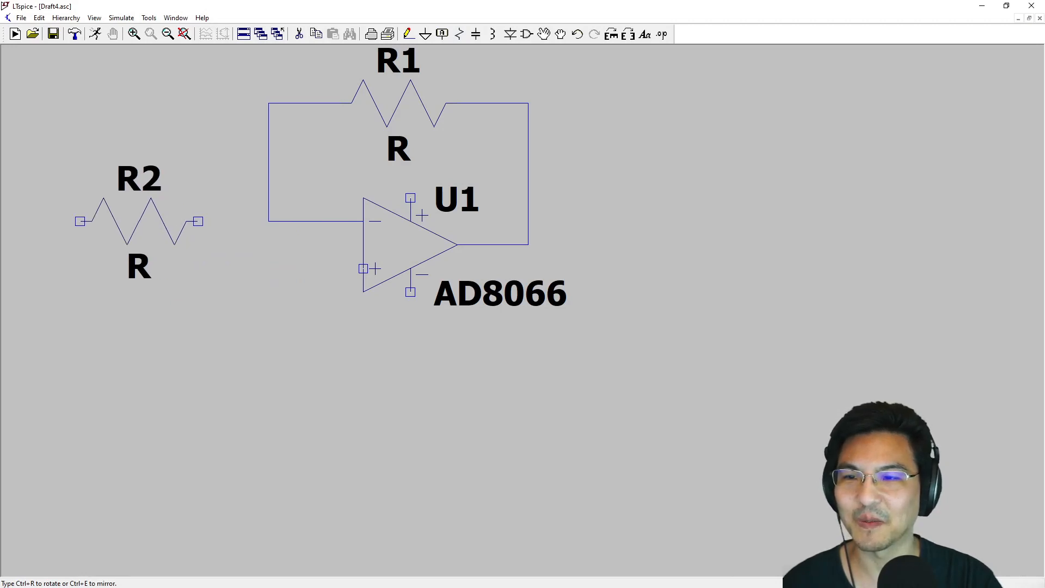
{"action": "left_click", "coordinate": [138, 221]}
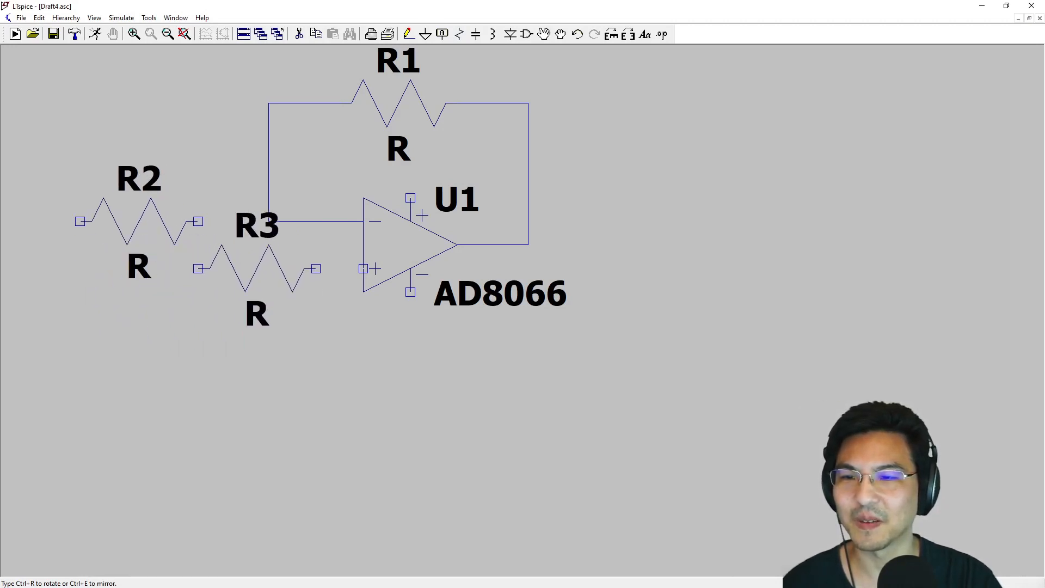
{"action": "left_click", "coordinate": [256, 292]}
{"action": "key", "text": "Escape"}
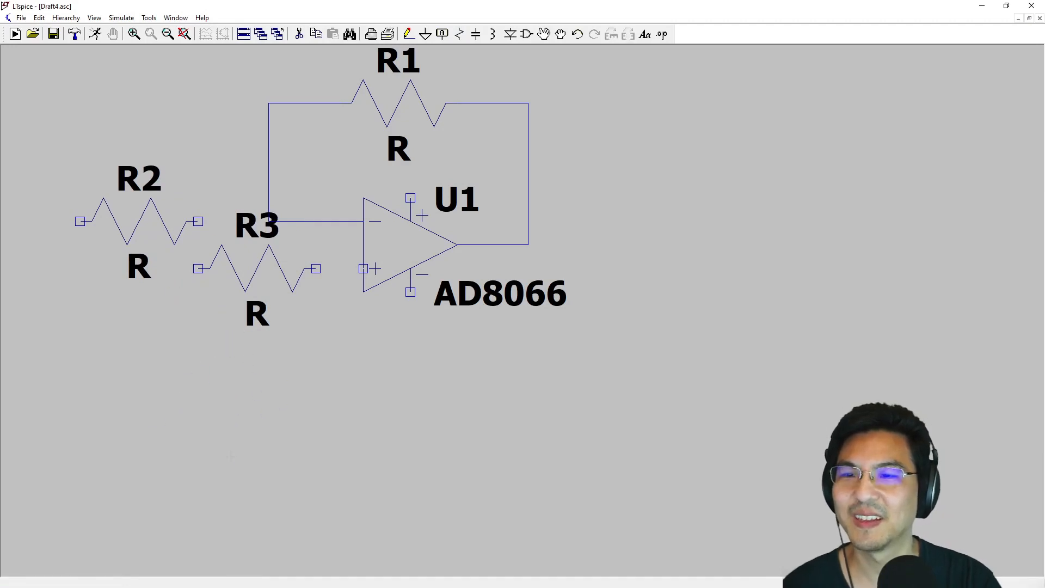
- Wire resistor R2 to the op amp's inverting input and resistor R3 to its non-inverting input
{"action": "left_click", "coordinate": [407, 34]}
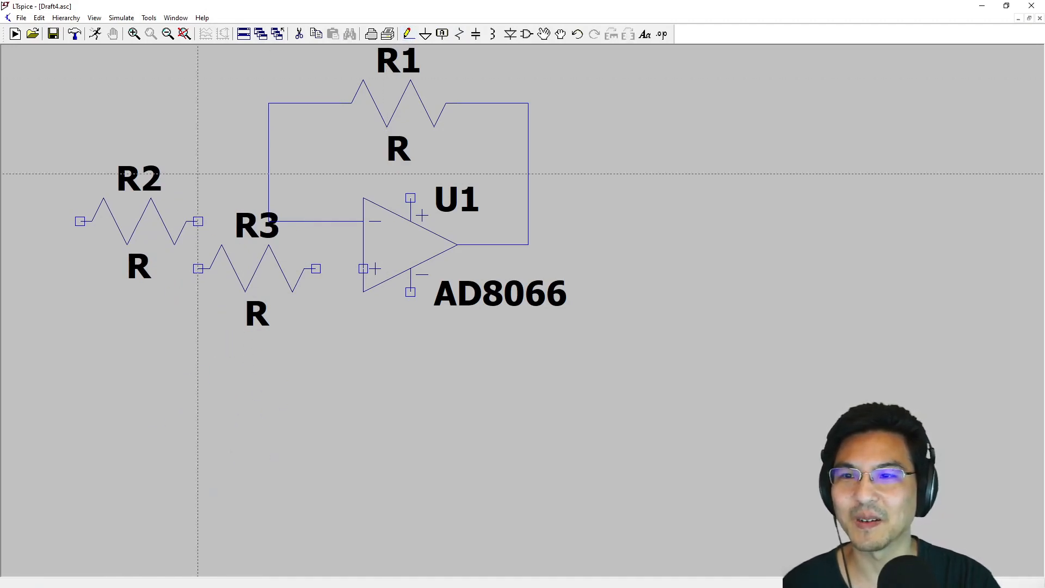
{"action": "left_click", "coordinate": [198, 221]}
{"action": "left_click", "coordinate": [363, 221]}
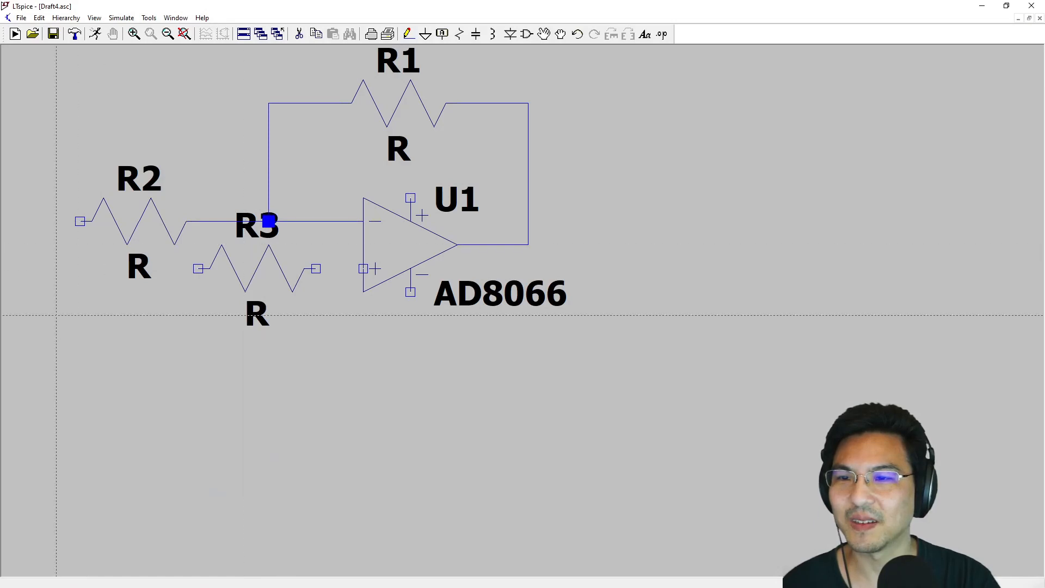
{"action": "left_click", "coordinate": [315, 268]}
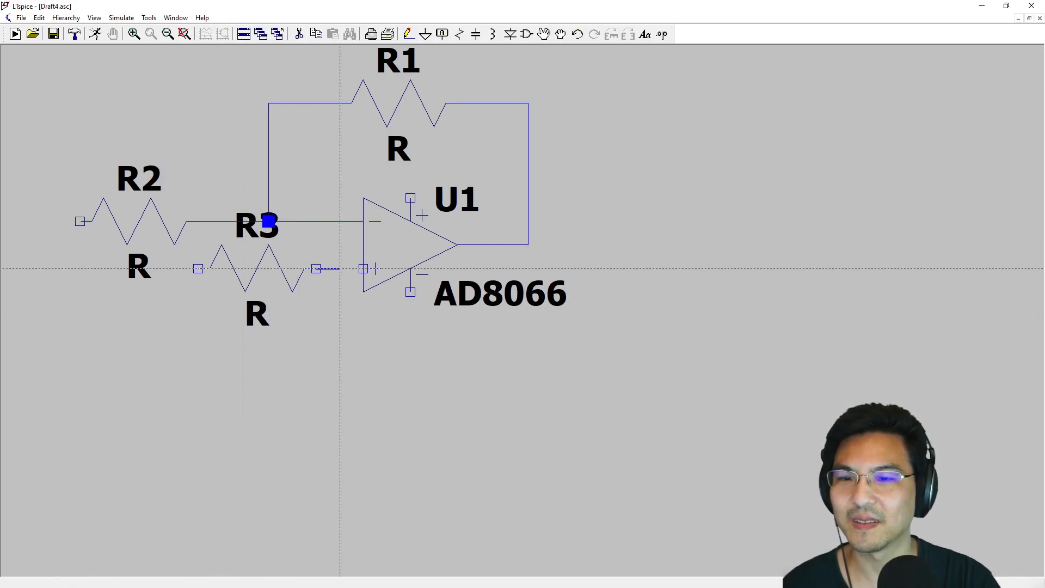
{"action": "left_click", "coordinate": [363, 268]}
{"action": "key", "text": "Escape"}
- Place a ground symbol to the left of R2 and wire it to R2's free end
{"action": "left_click_drag", "start_coordinate": [92, 239], "coordinate": [256, 251]}
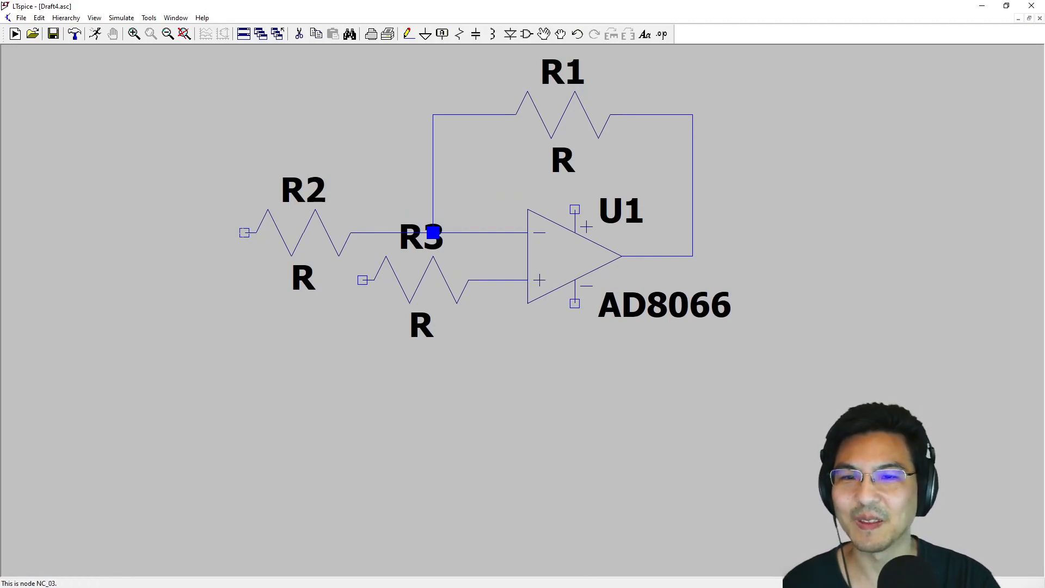
{"action": "left_click", "coordinate": [425, 34]}
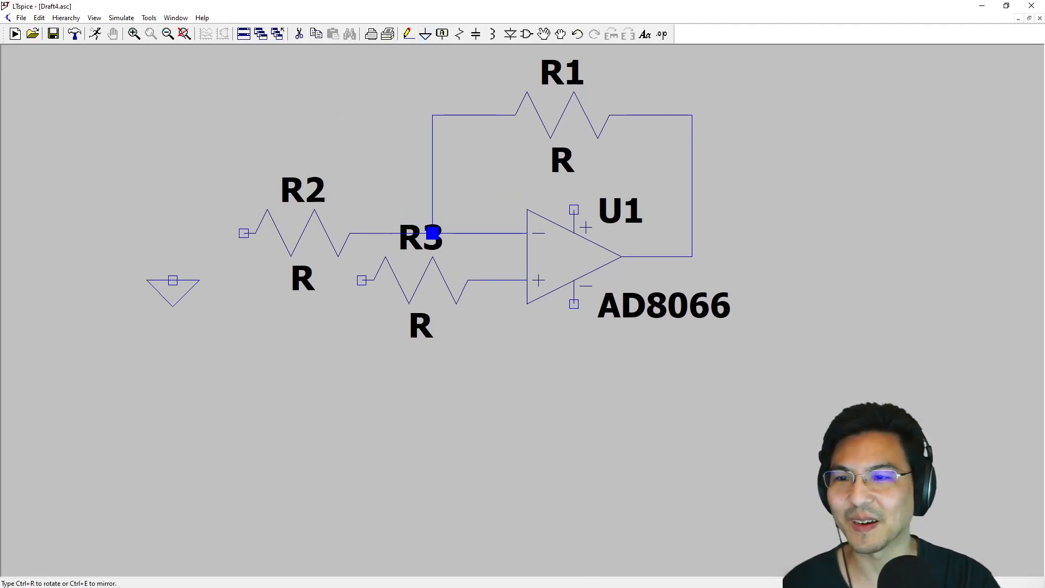
{"action": "left_click", "coordinate": [409, 34]}
{"action": "left_click", "coordinate": [173, 280]}
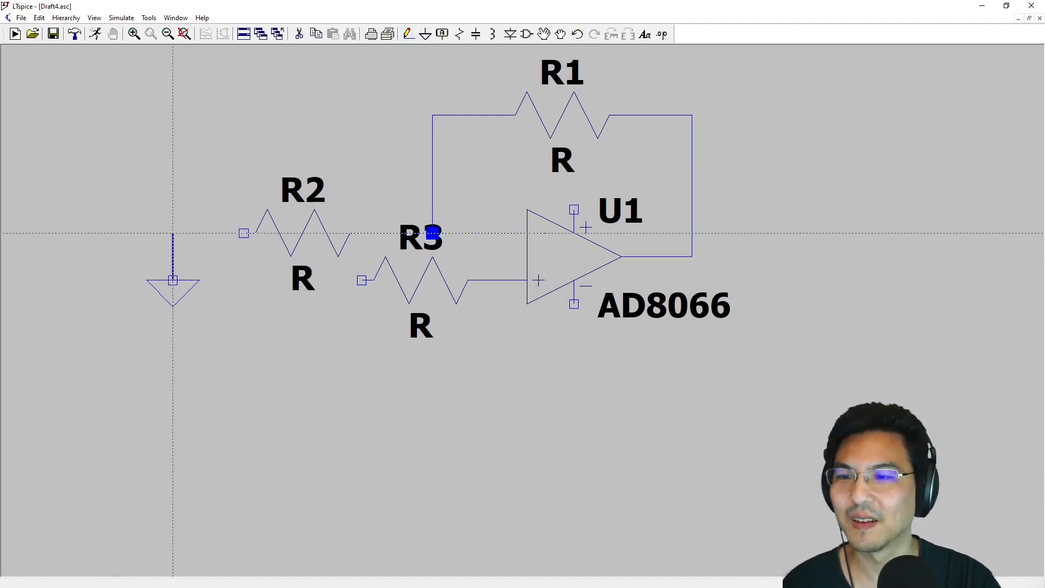
{"action": "left_click", "coordinate": [244, 233]}
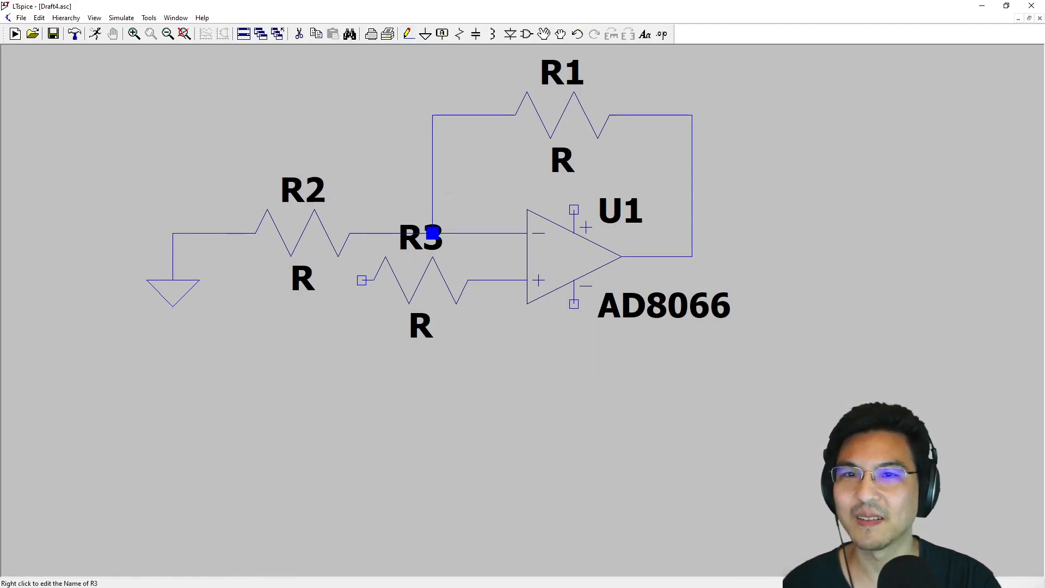
{"action": "left_click", "coordinate": [425, 39]}
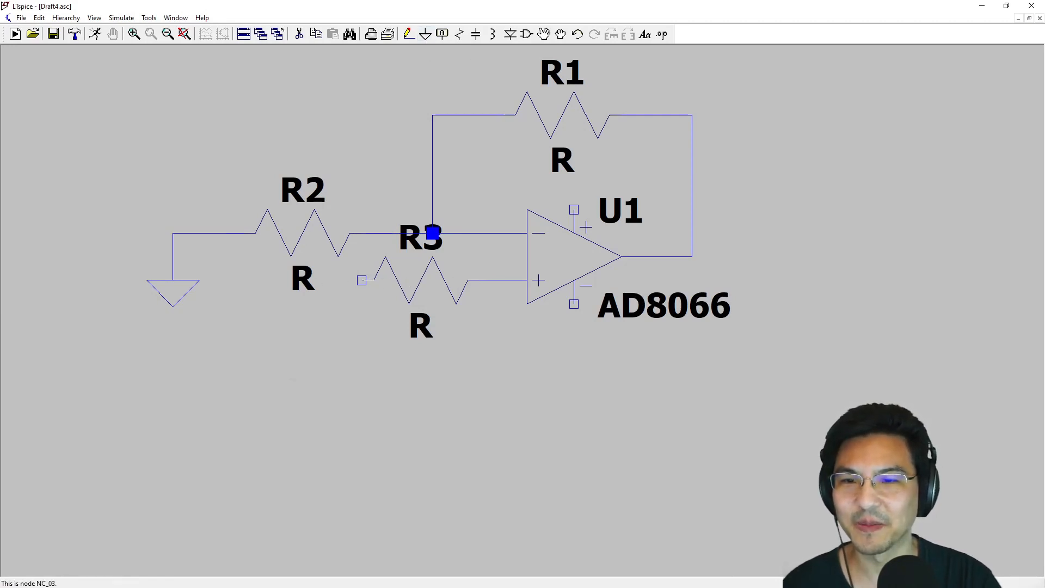
- Place a voltage source from the component library below R2, to the lower left of R3
{"action": "left_click", "coordinate": [526, 34]}
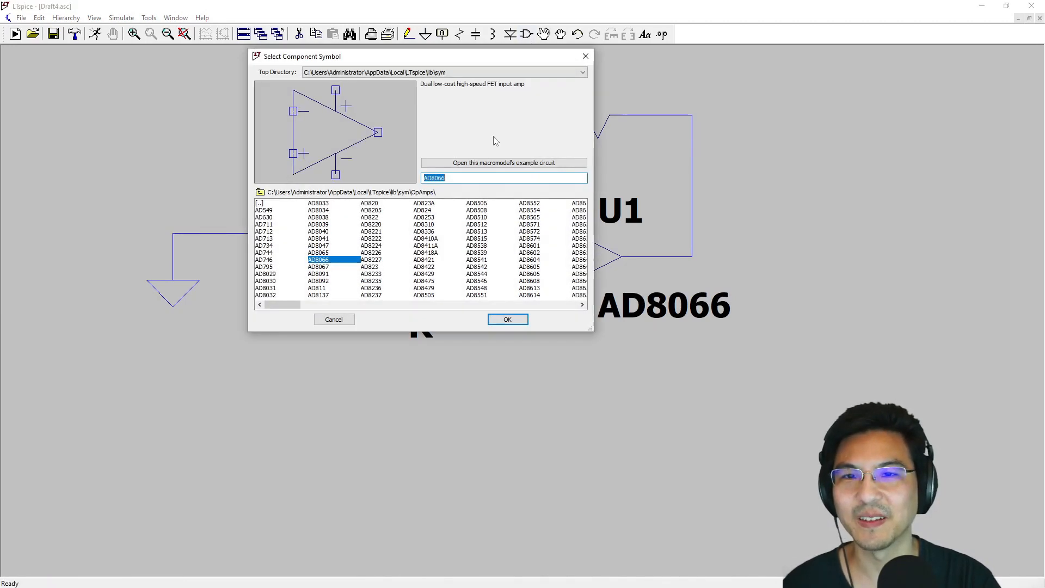
{"action": "type", "text": "voltage"}
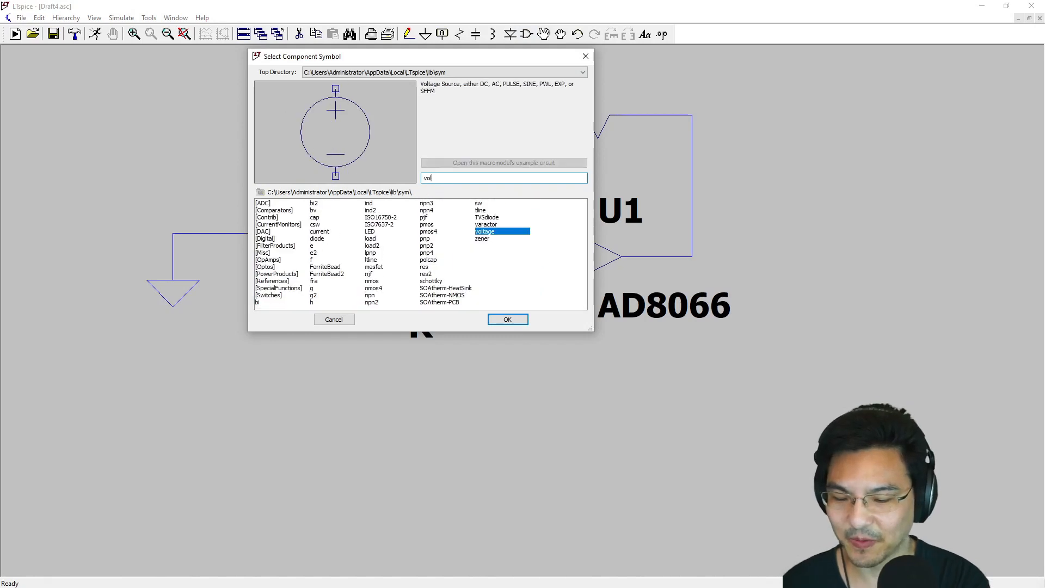
{"action": "double_click", "coordinate": [486, 233]}
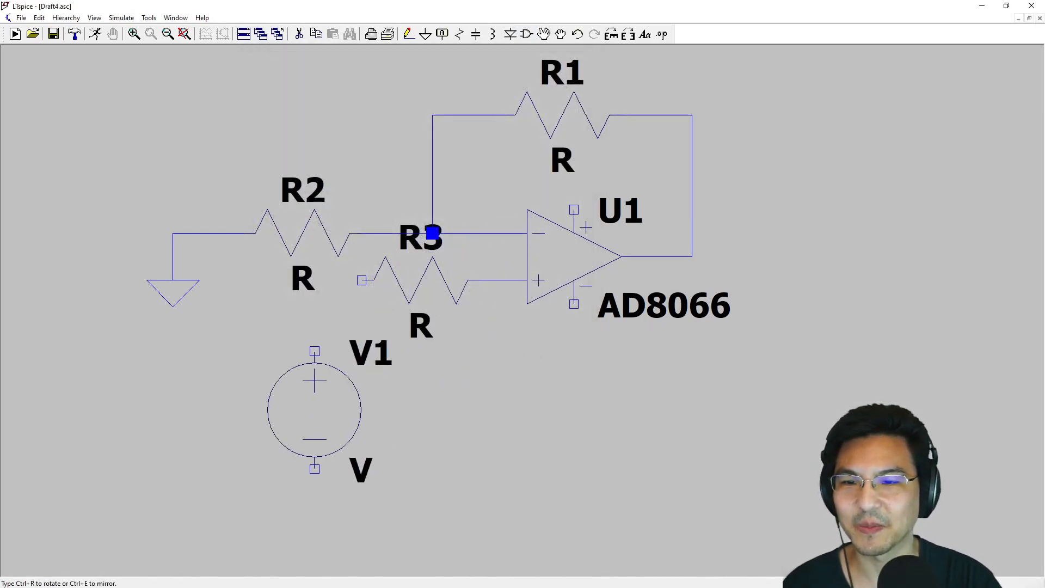
{"action": "left_click", "coordinate": [291, 409]}
{"action": "key", "text": "Escape"}
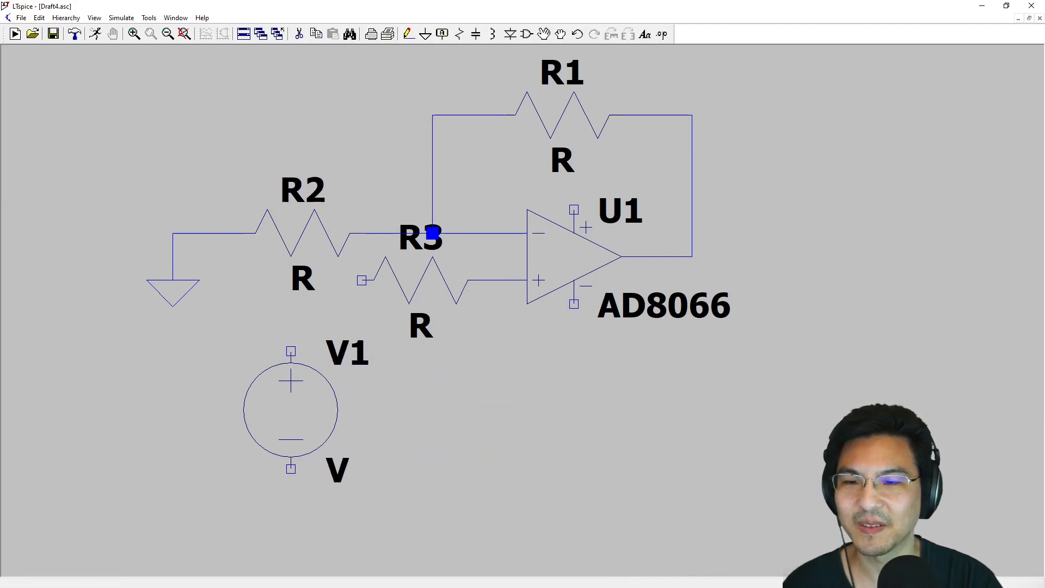
- Wire the free end of resistor R3 to the positive terminal of voltage source V1
{"action": "left_click", "coordinate": [409, 33]}
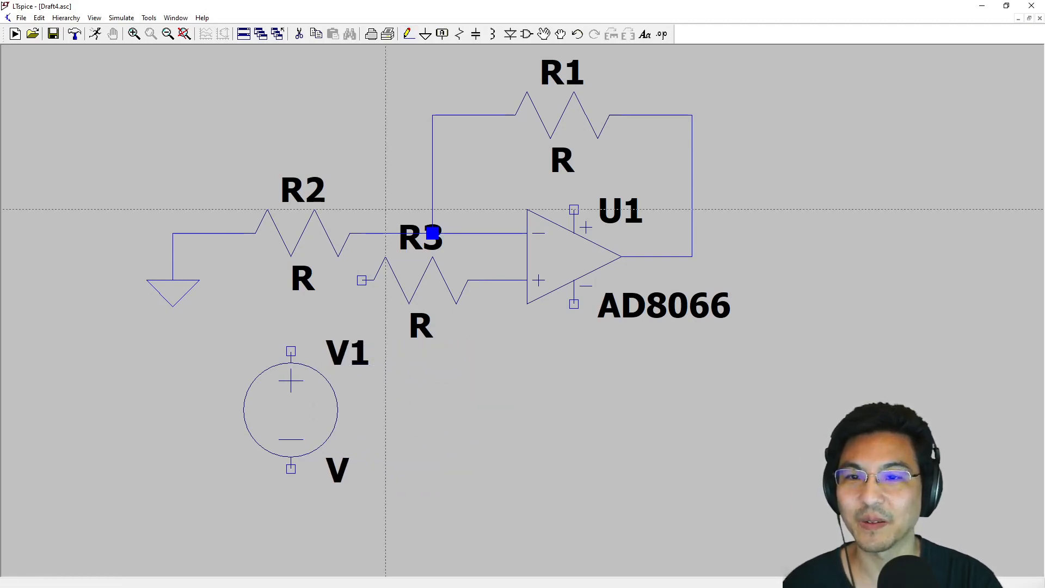
{"action": "left_click", "coordinate": [361, 280]}
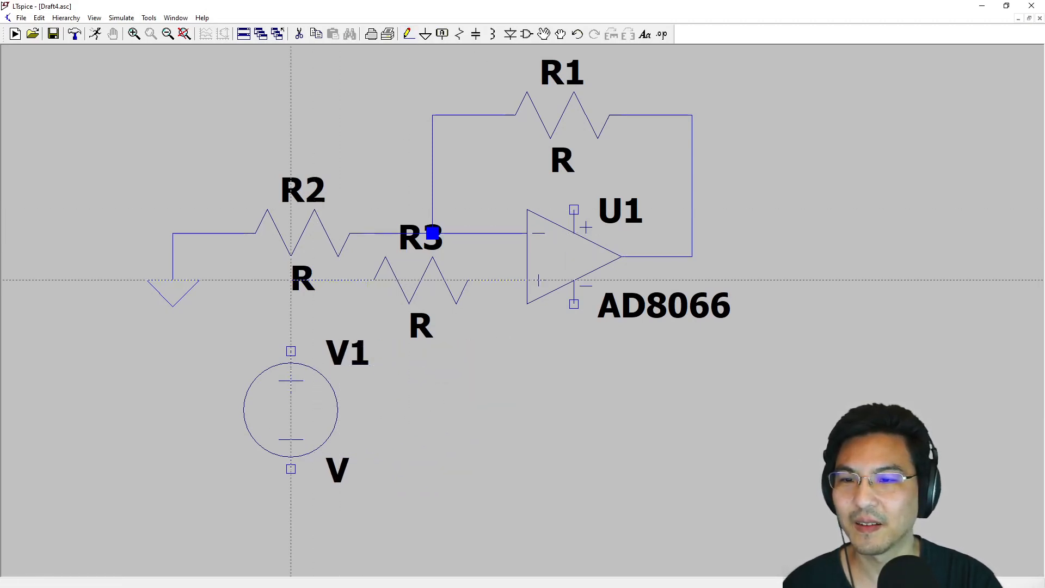
{"action": "left_click", "coordinate": [290, 351]}
{"action": "key", "text": "Escape"}
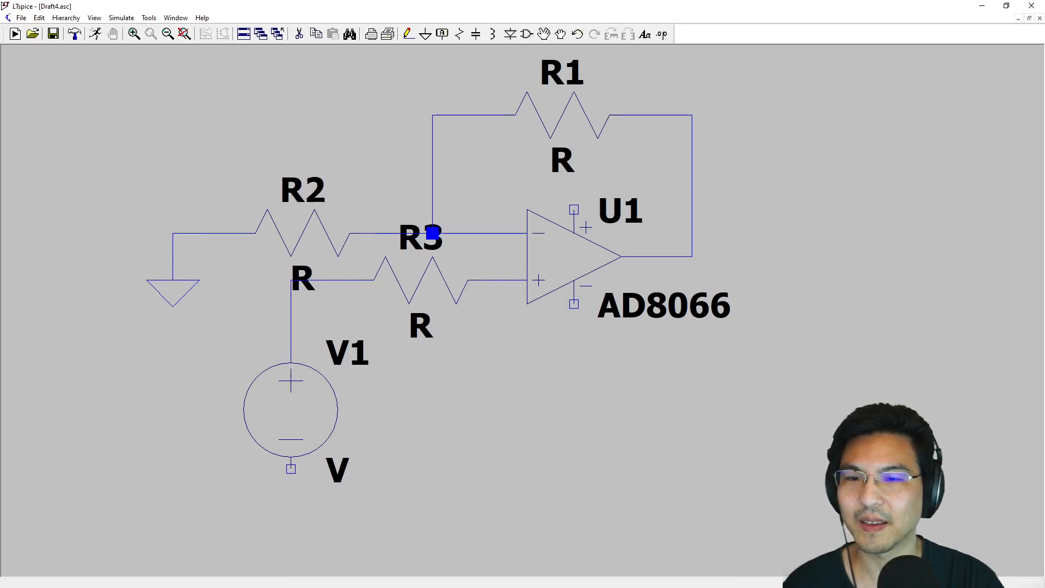
- Place a ground symbol directly below V1 and wire it to the source's negative terminal
{"action": "left_click", "coordinate": [426, 33]}
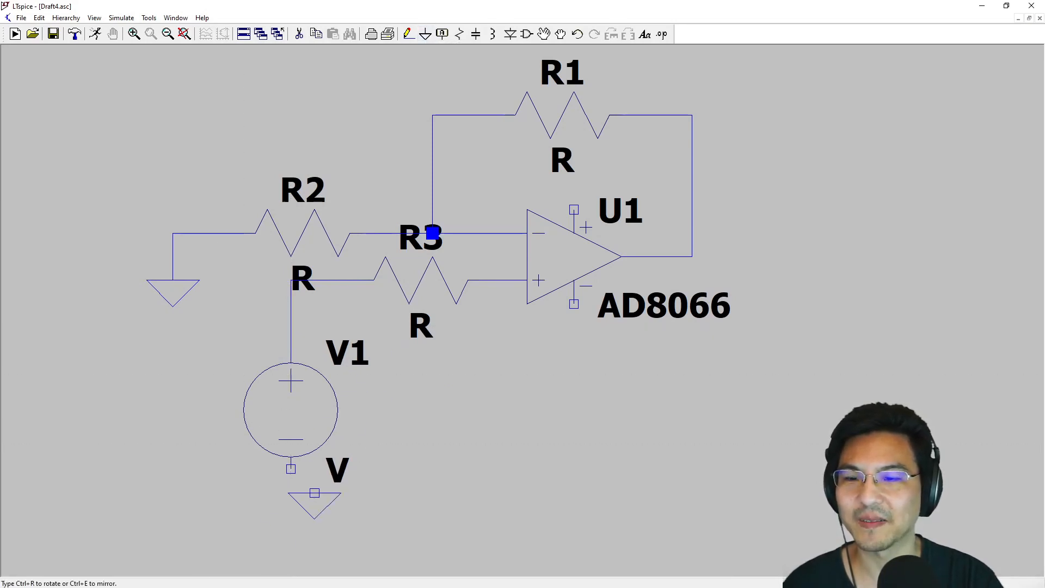
{"action": "left_click", "coordinate": [290, 516]}
{"action": "key", "text": "F3"}
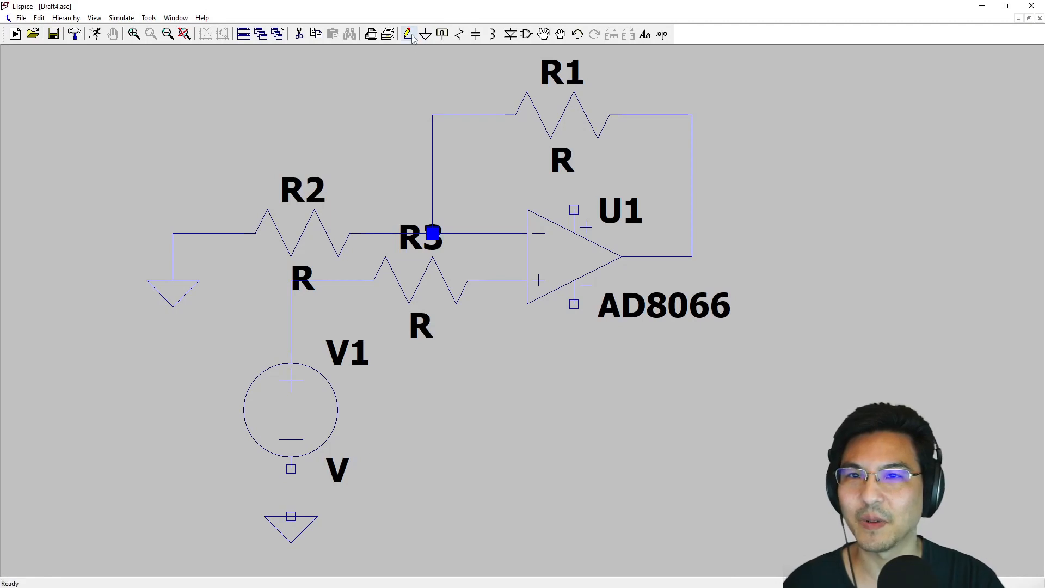
{"action": "left_click", "coordinate": [291, 516]}
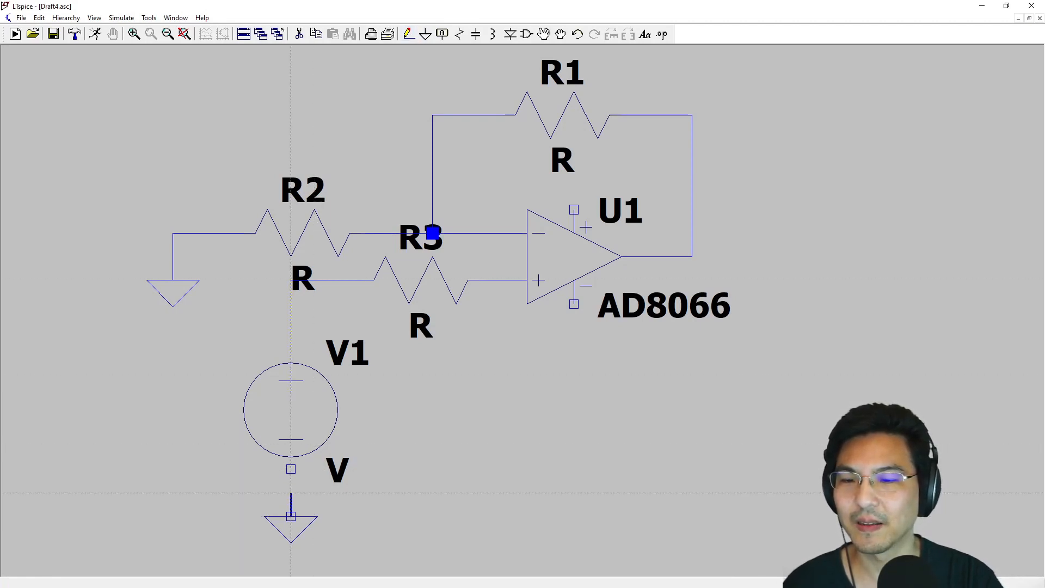
{"action": "left_click", "coordinate": [290, 468]}
{"action": "key", "text": "Escape"}
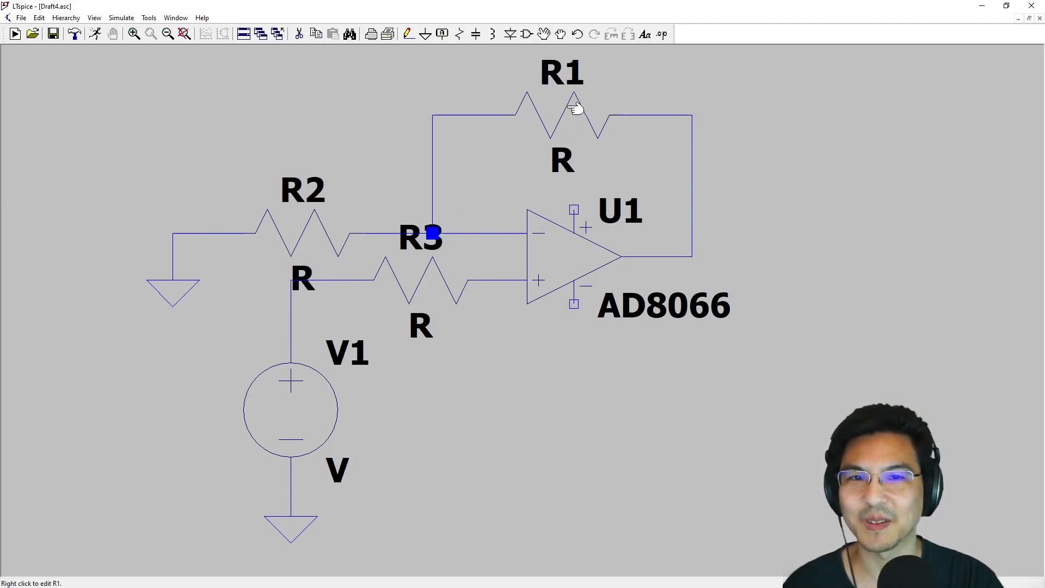
- Set the resistance of both input resistors, R2 and R3, to 1k
{"action": "right_click", "coordinate": [303, 228]}
{"action": "type", "text": "1k"}
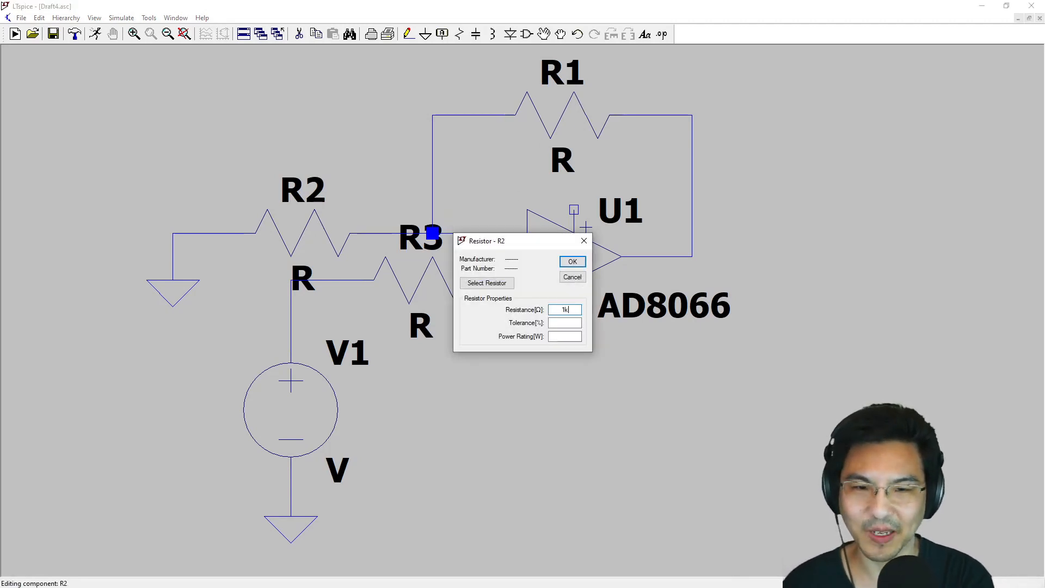
{"action": "key", "text": "Return"}
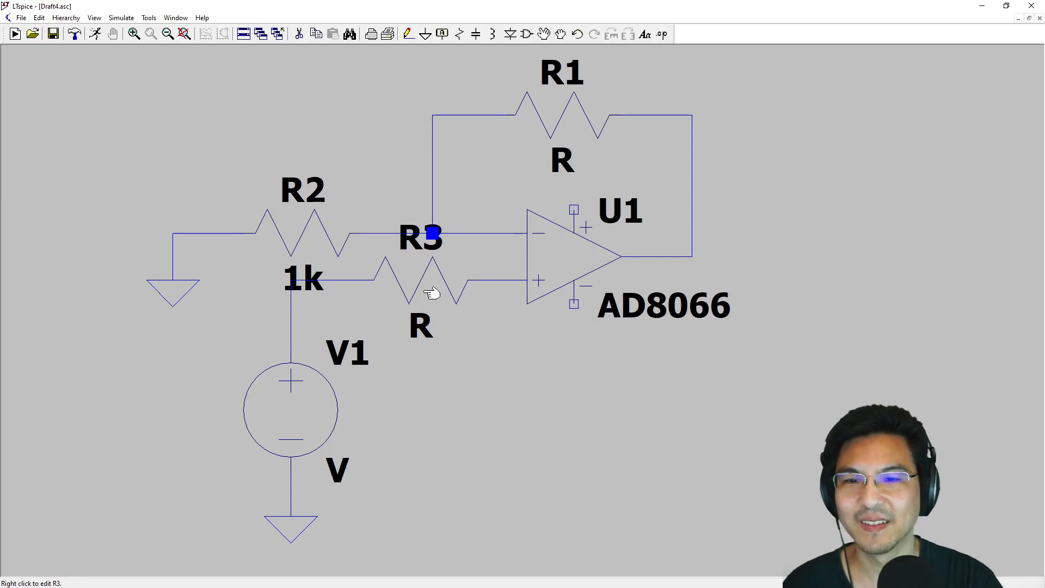
{"action": "right_click", "coordinate": [419, 283]}
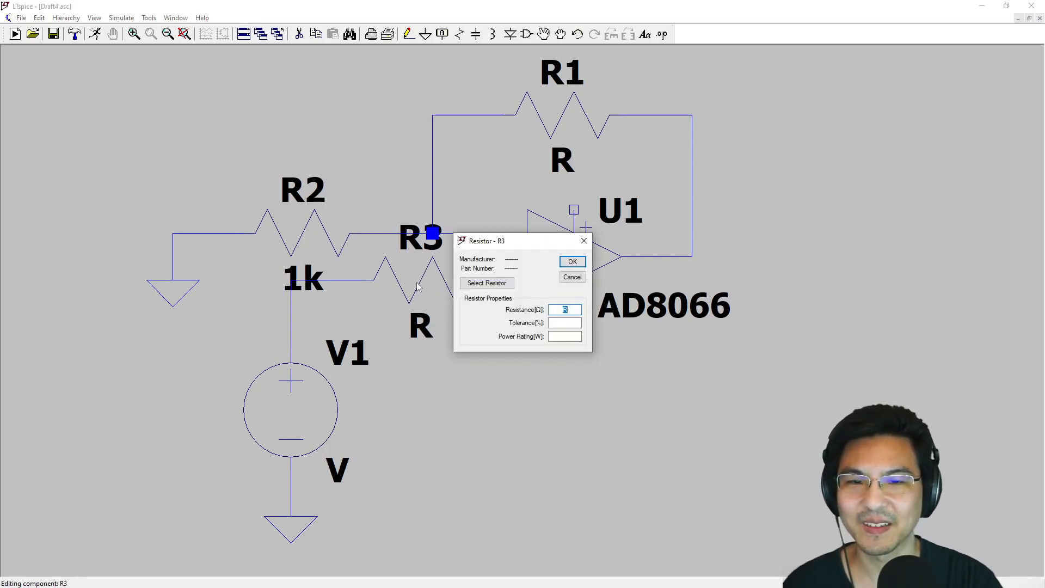
{"action": "type", "text": "1k"}
{"action": "key", "text": "Return"}
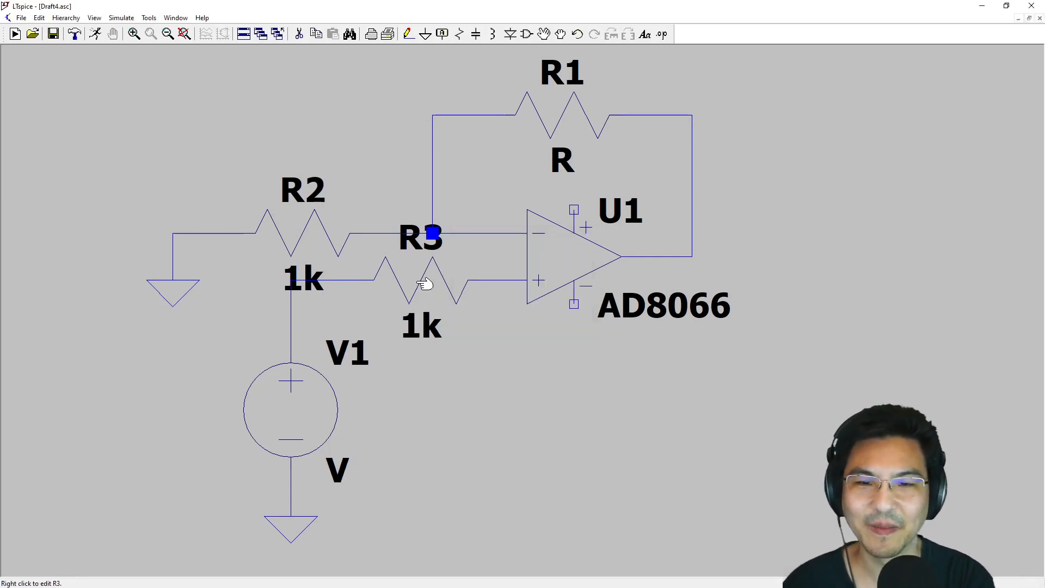
- Set the resistance of feedback resistor R1 to 5k
{"action": "right_click", "coordinate": [556, 112]}
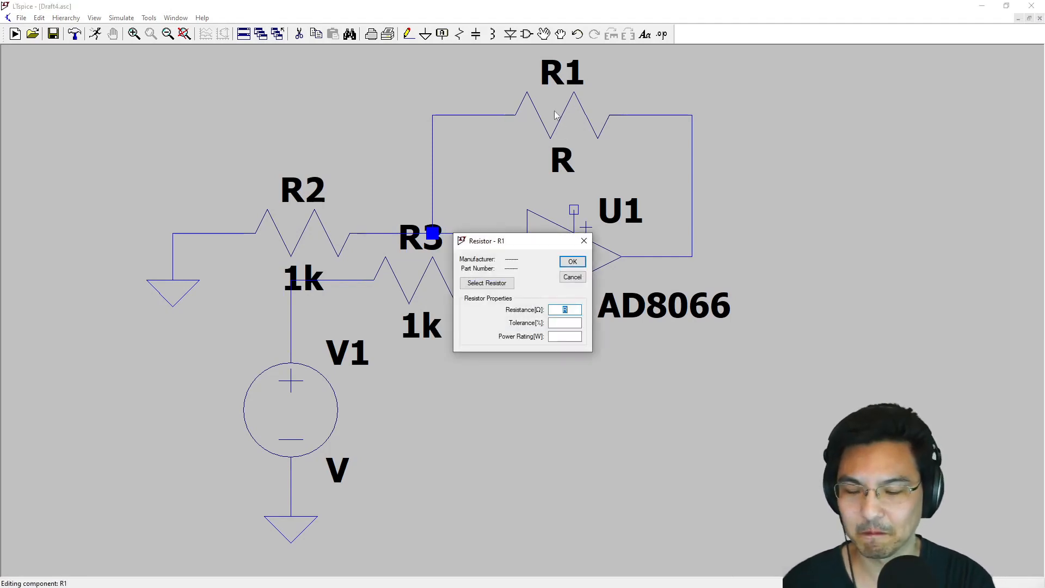
{"action": "type", "text": "5k"}
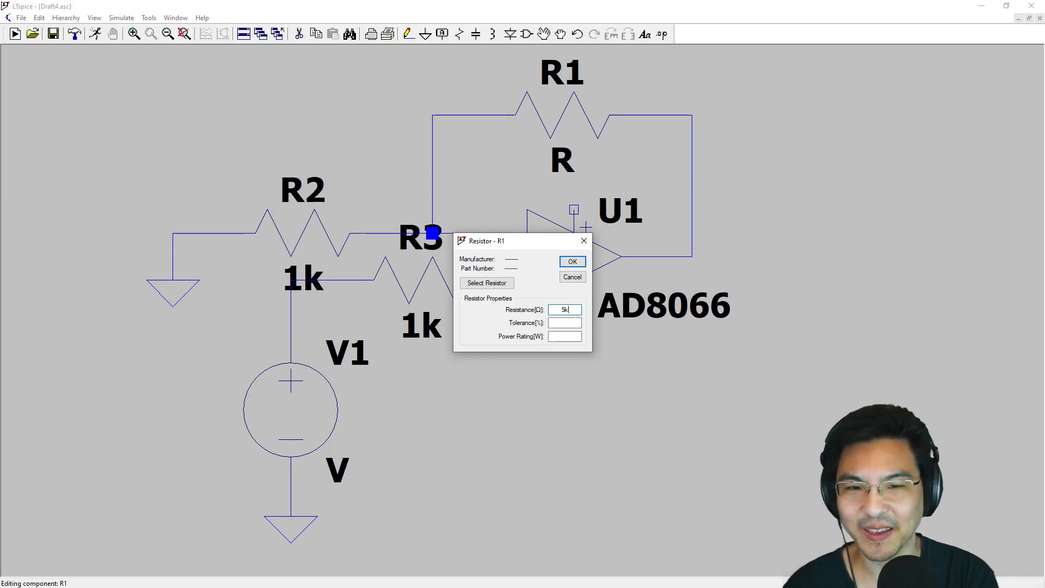
{"action": "key", "text": "Return"}
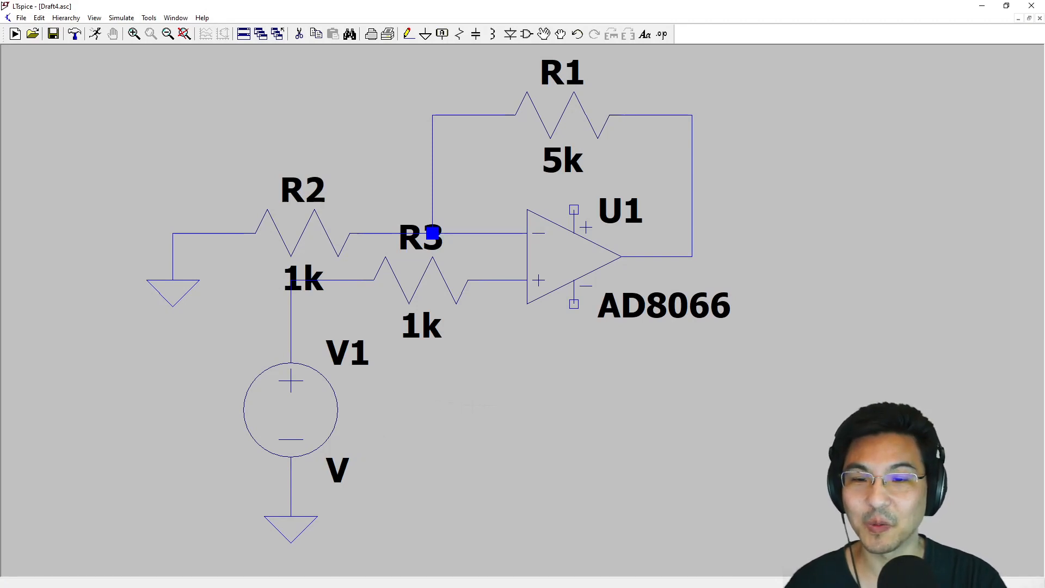
- Place two voltage sources, one above the other, in the free space to the right of the op amp
{"action": "left_click_drag", "start_coordinate": [496, 404], "coordinate": [381, 400]}
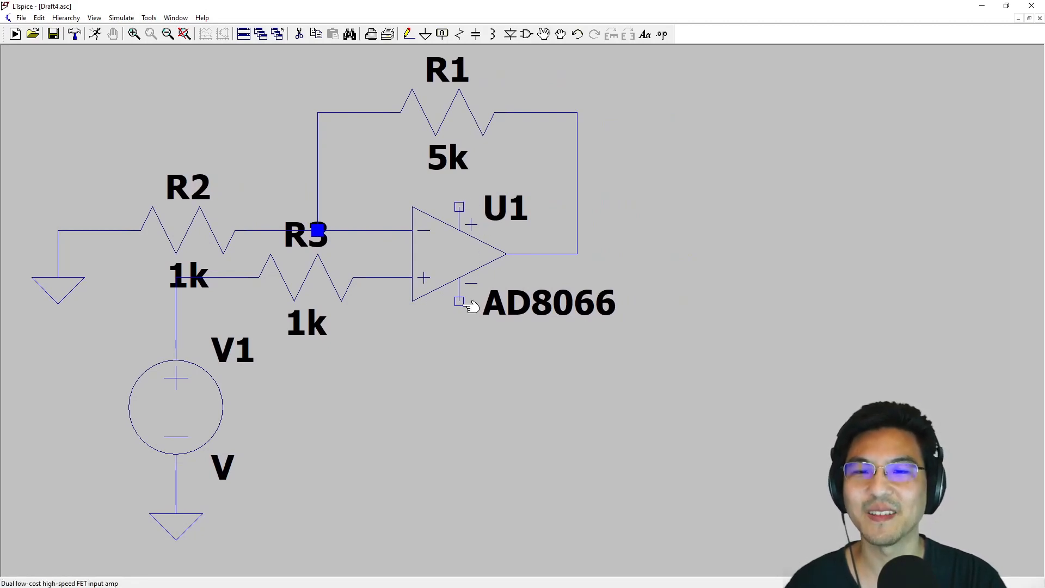
{"action": "scroll", "coordinate": [544, 113], "scroll_direction": "down", "scroll_amount": 1}
{"action": "scroll", "coordinate": [658, 215], "scroll_direction": "up", "scroll_amount": 1}
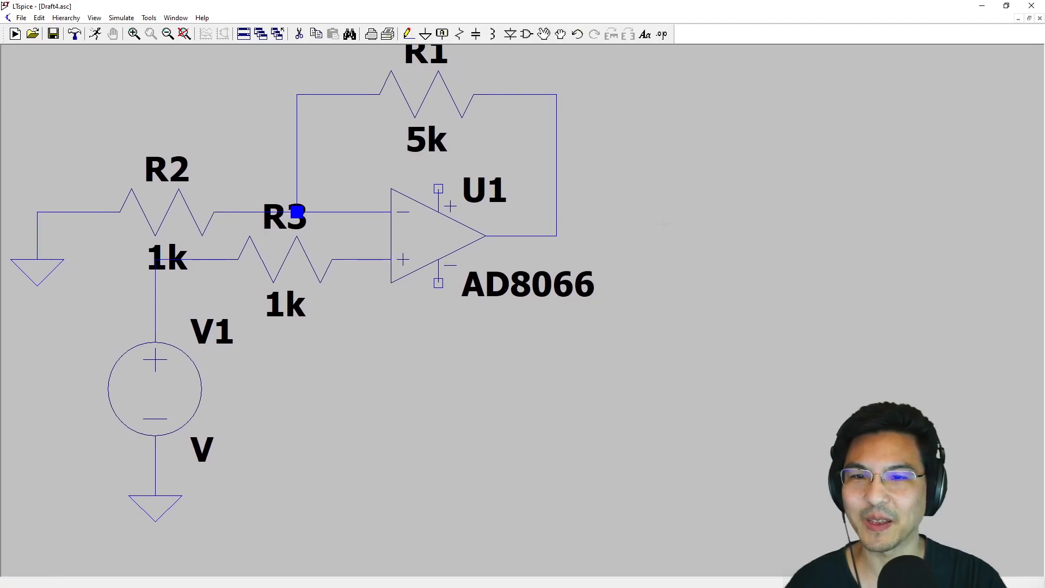
{"action": "scroll", "coordinate": [661, 234], "scroll_direction": "up", "scroll_amount": 1}
{"action": "scroll", "coordinate": [590, 115], "scroll_direction": "down", "scroll_amount": 1}
{"action": "scroll", "coordinate": [576, 114], "scroll_direction": "down", "scroll_amount": 3}
{"action": "left_click_drag", "start_coordinate": [576, 114], "coordinate": [420, 145]}
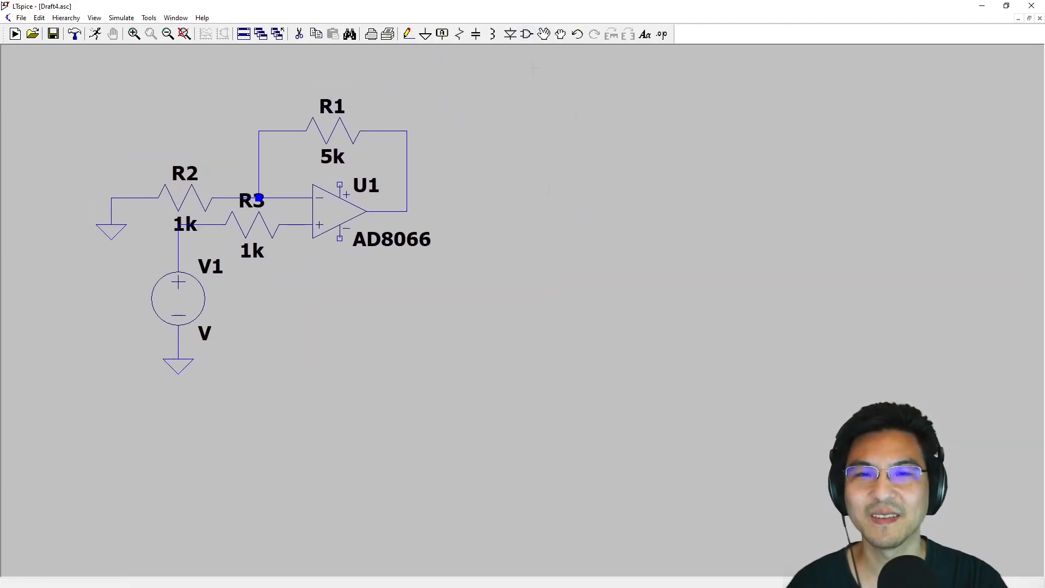
{"action": "left_click", "coordinate": [526, 33]}
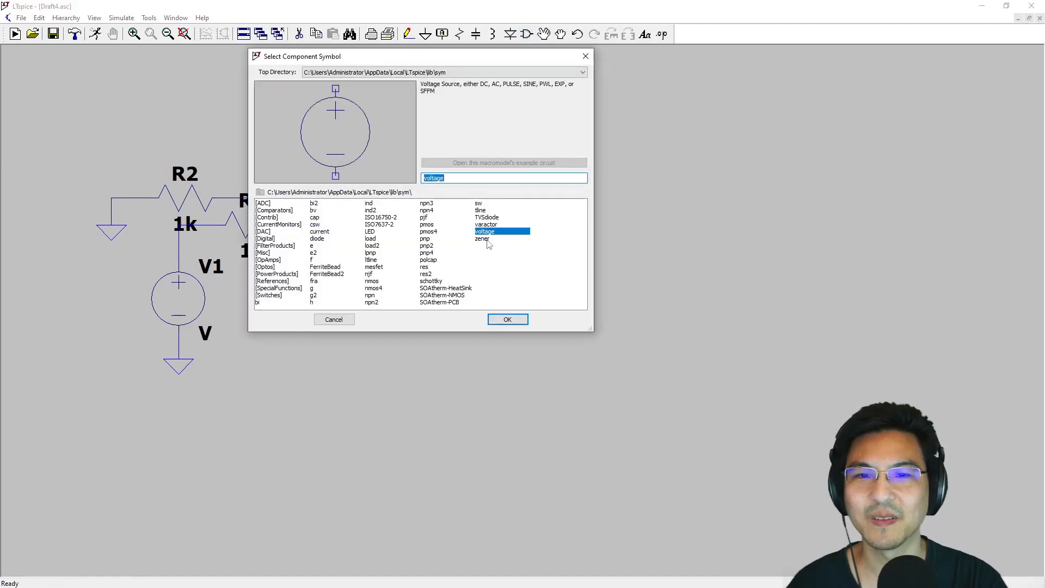
{"action": "key", "text": "Return"}
{"action": "left_click", "coordinate": [527, 199]}
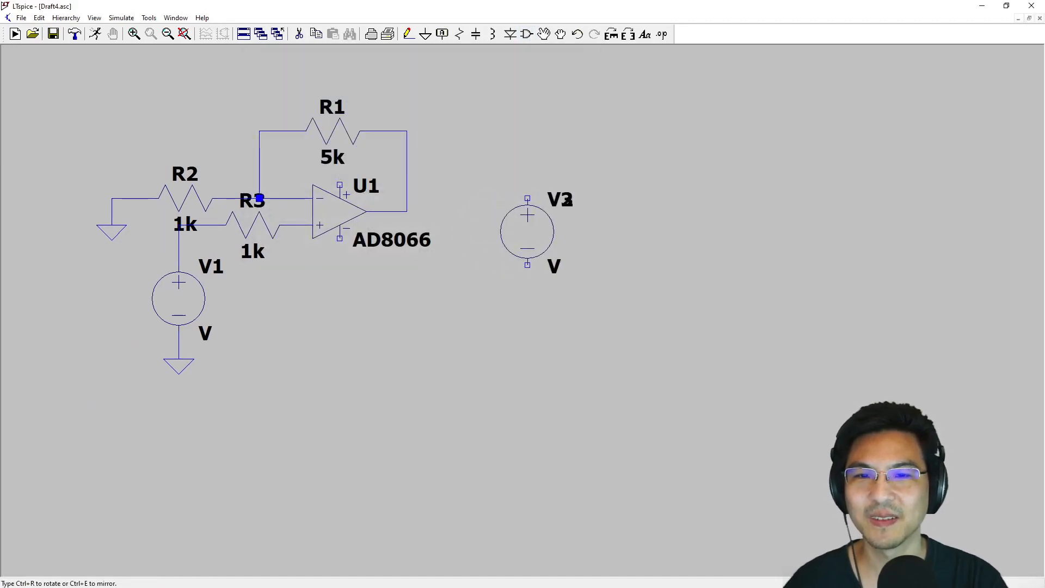
{"action": "left_click", "coordinate": [527, 306]}
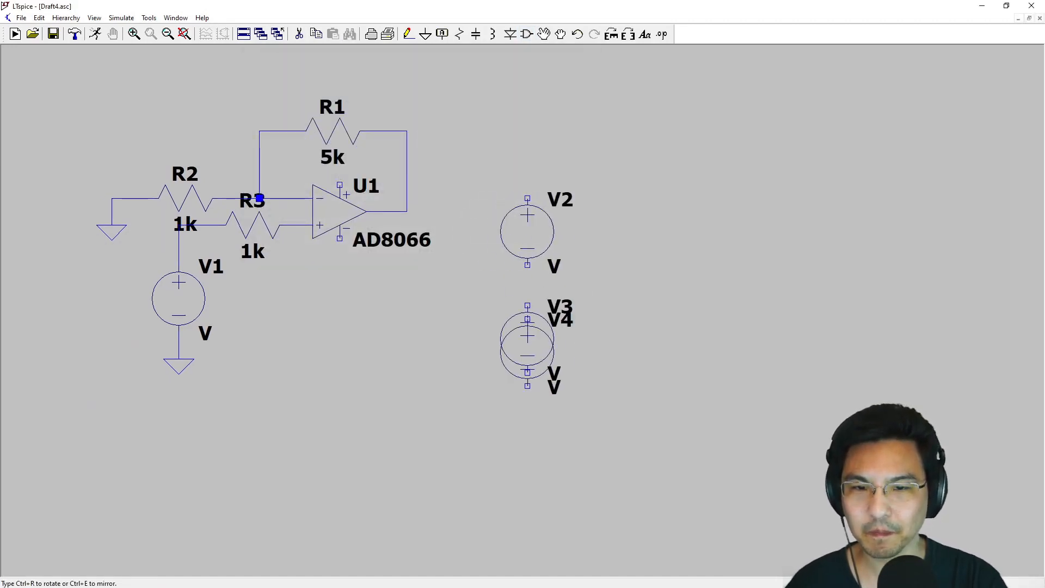
{"action": "key", "text": "Escape"}
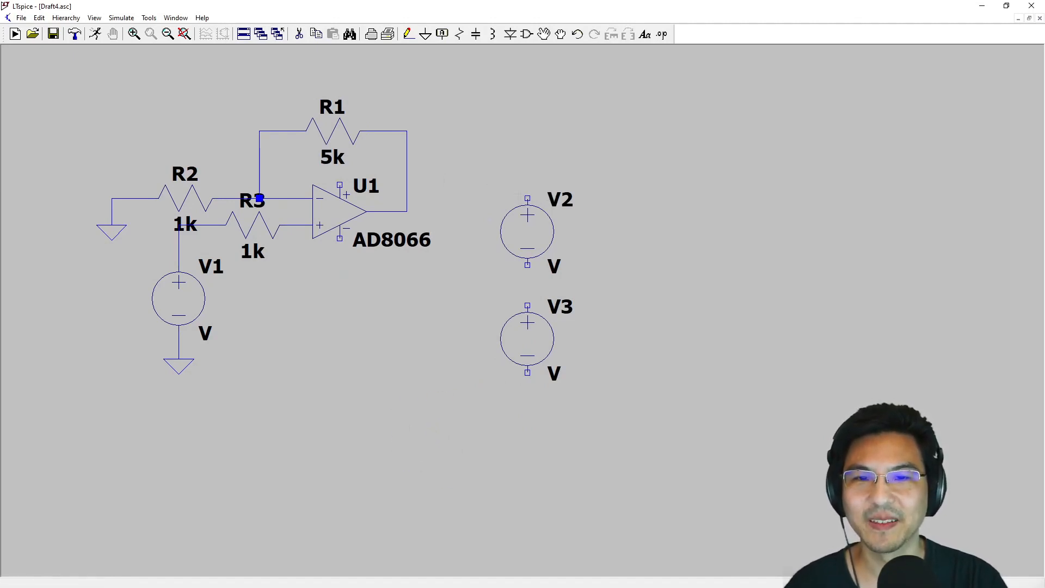
- Set the DC value of both supply sources, V2 and V3, to 10 V
{"action": "right_click", "coordinate": [536, 237]}
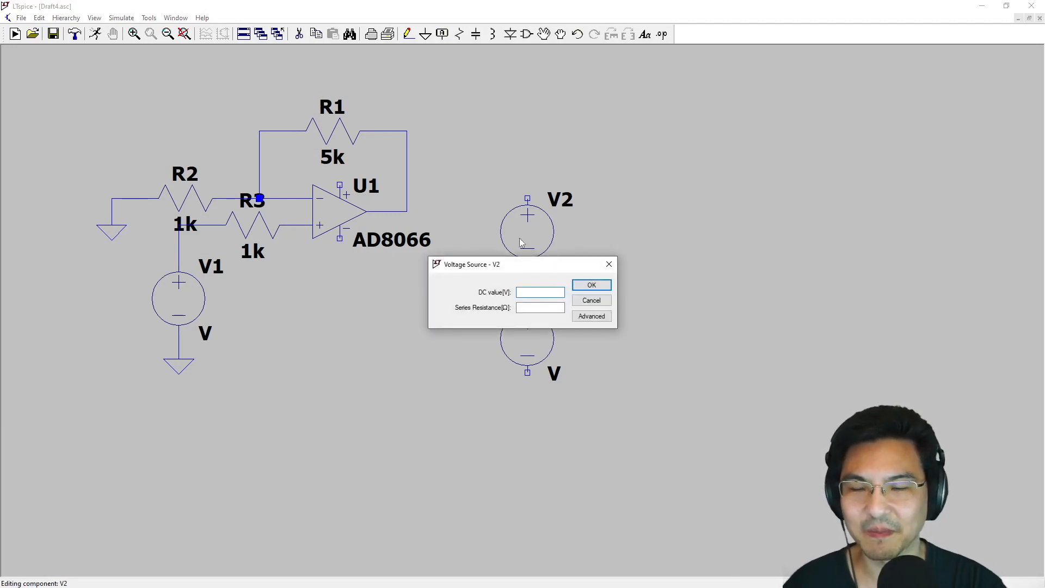
{"action": "type", "text": "10"}
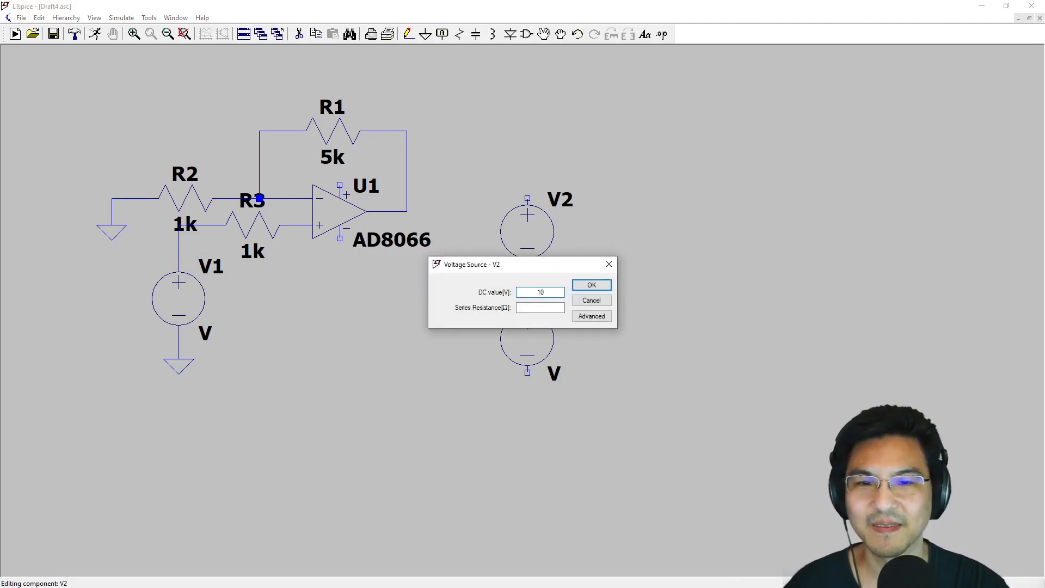
{"action": "key", "text": "Return"}
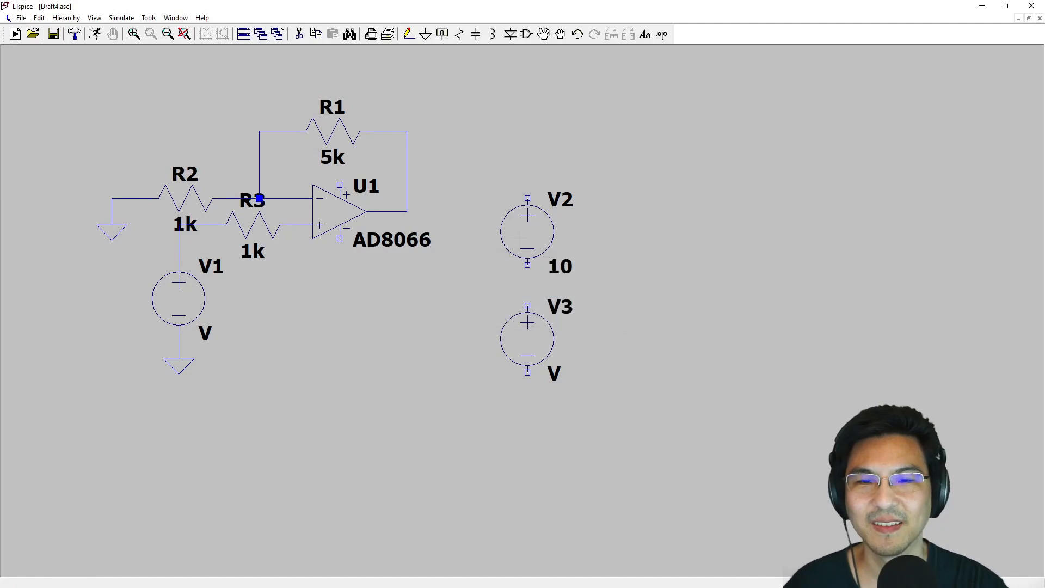
{"action": "right_click", "coordinate": [529, 344]}
{"action": "type", "text": "1"}
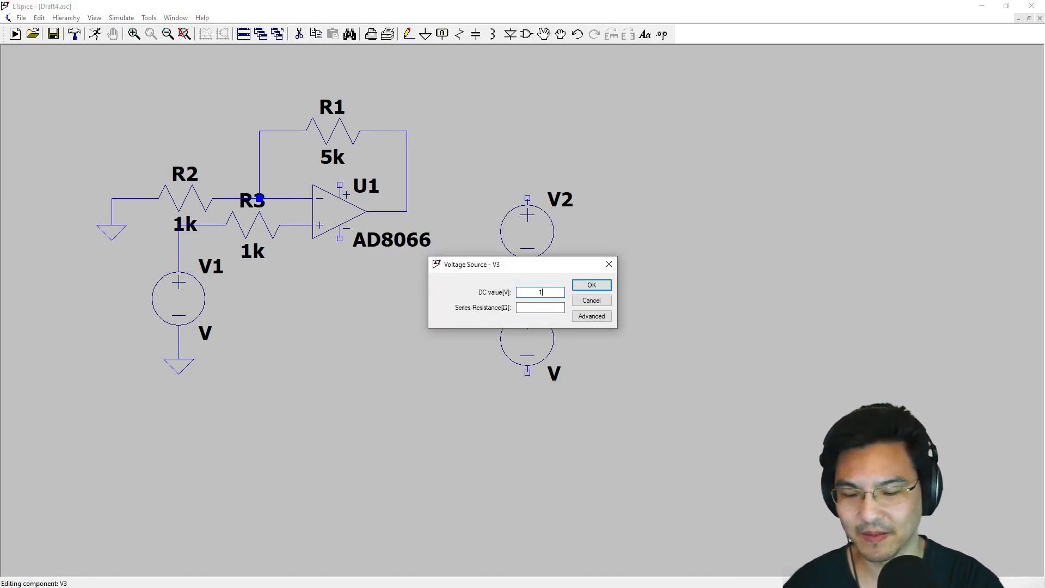
{"action": "type", "text": "20"}
{"action": "key", "text": "Return"}
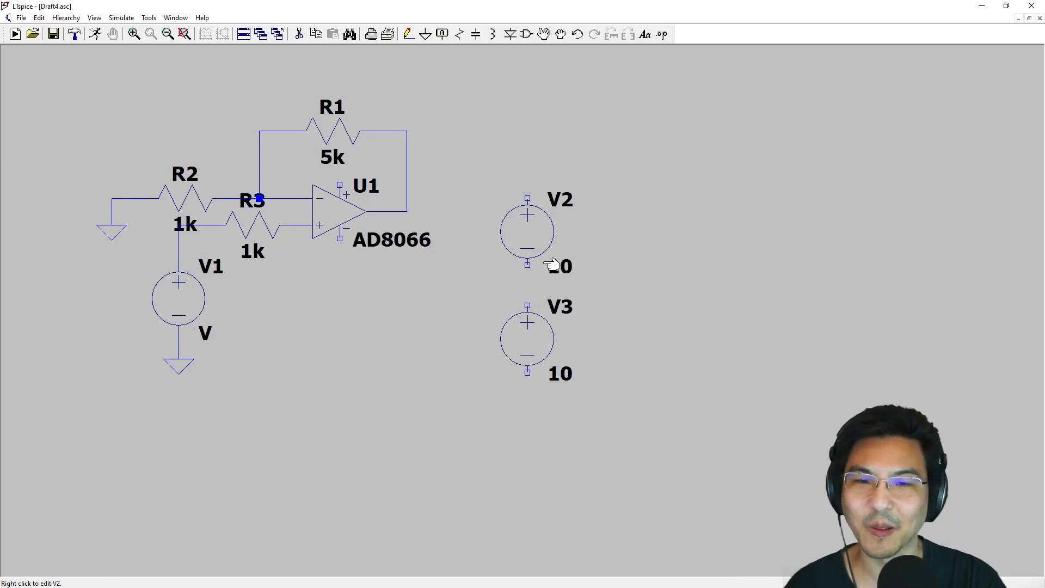
- Place a ground symbol to the right of V2 and V3 and wire it to V2's negative terminal
{"action": "left_click", "coordinate": [425, 33]}
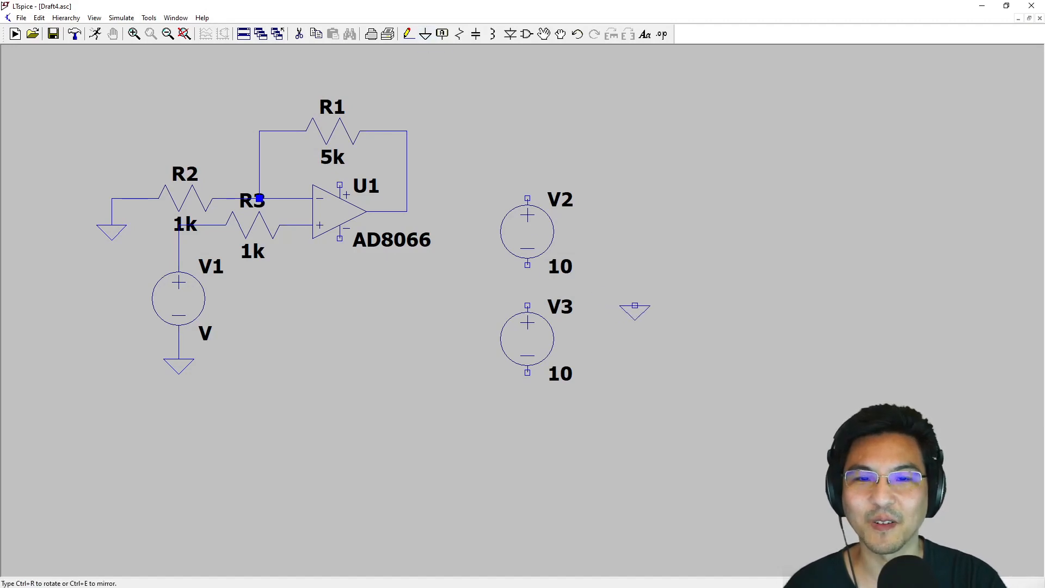
{"action": "left_click", "coordinate": [608, 293]}
{"action": "right_click", "coordinate": [621, 345]}
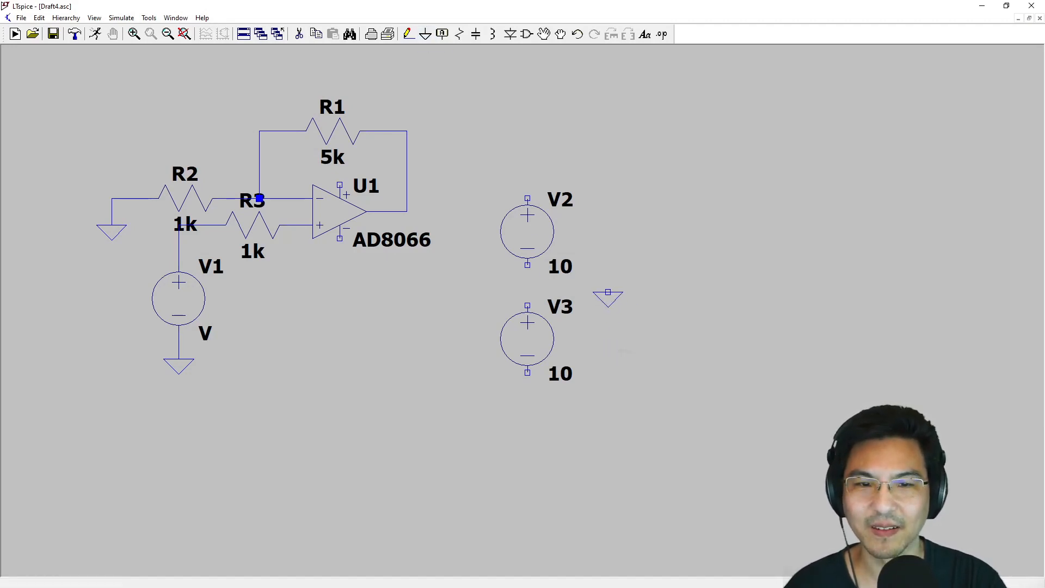
{"action": "key", "text": "F3"}
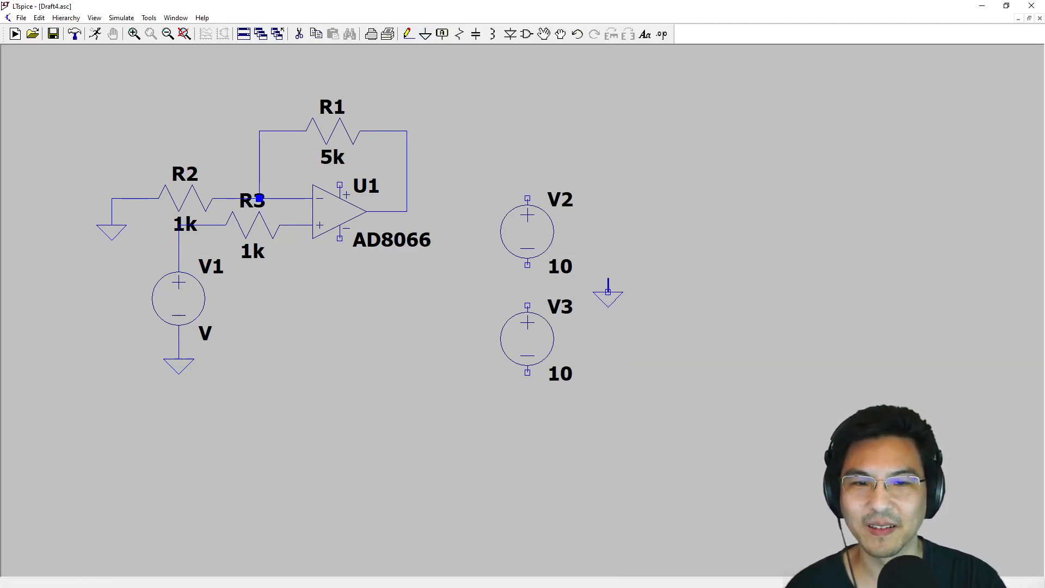
{"action": "left_click", "coordinate": [608, 293]}
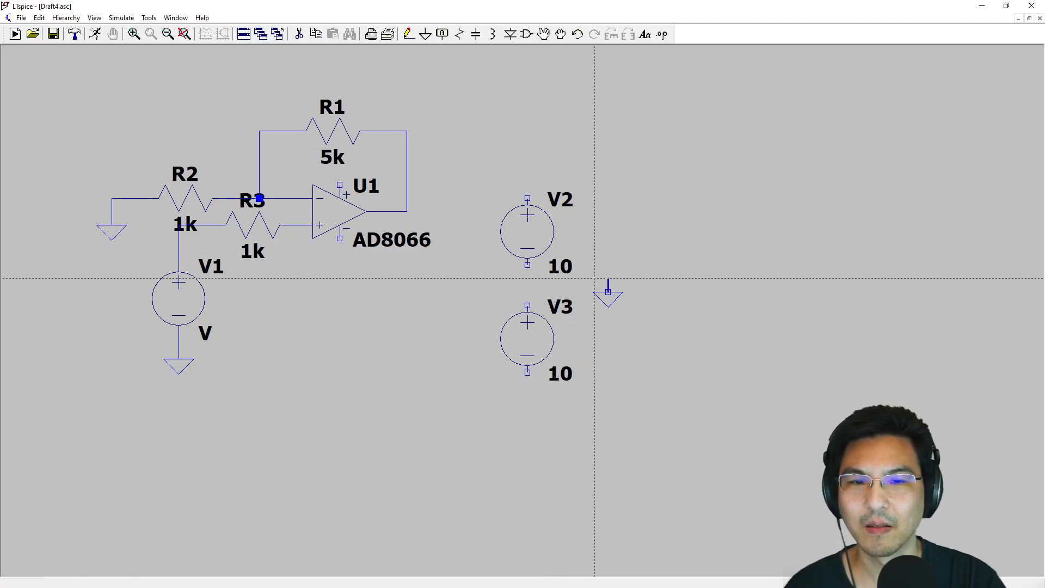
{"action": "left_click", "coordinate": [527, 265]}
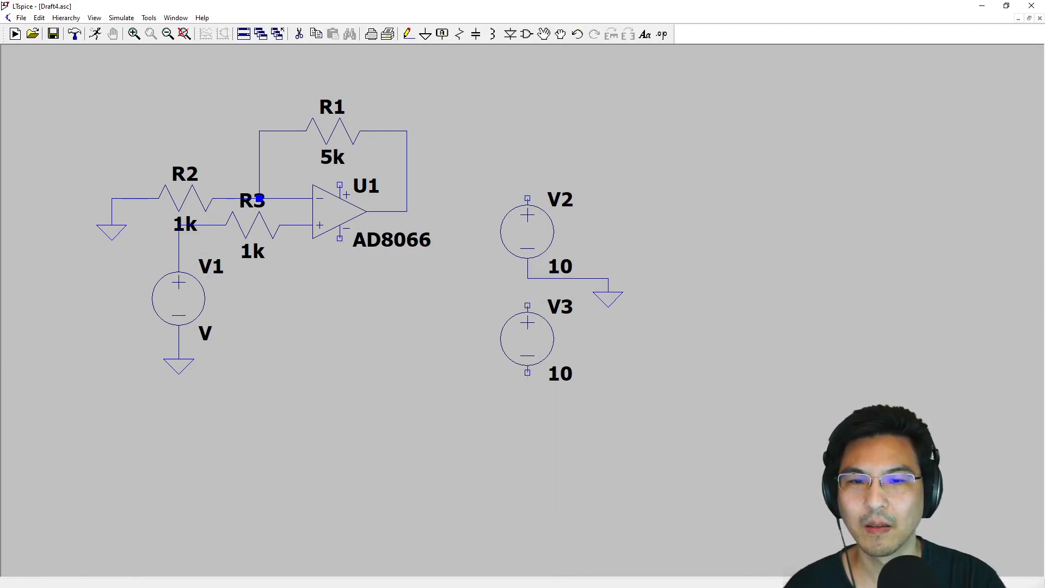
{"action": "key", "text": "Escape"}
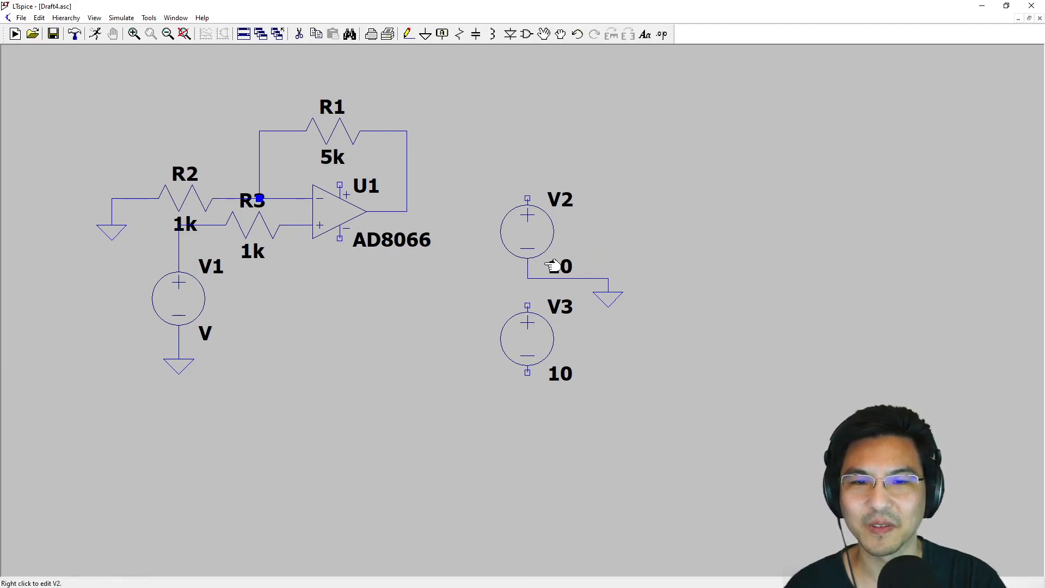
- Wire V2's positive terminal across to the op amp's positive supply pin
{"action": "key", "text": "F3"}
{"action": "left_click", "coordinate": [527, 198]}
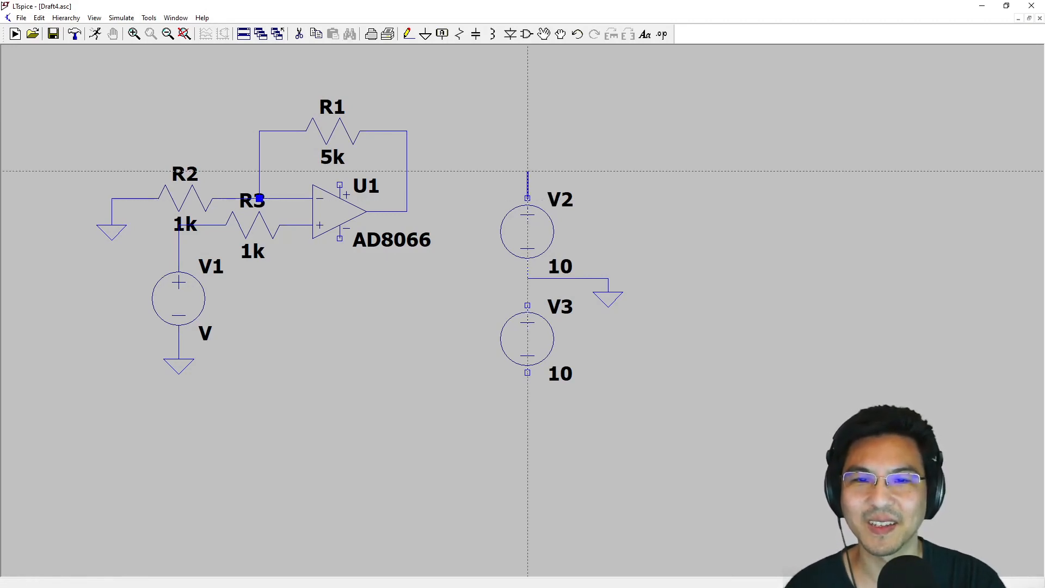
{"action": "left_click", "coordinate": [527, 171]}
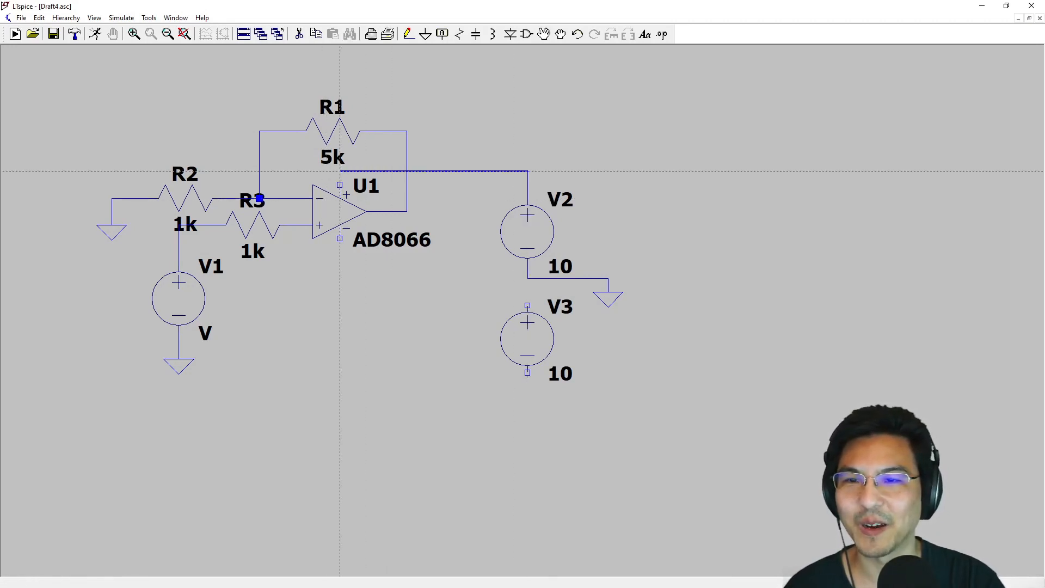
{"action": "left_click", "coordinate": [339, 185]}
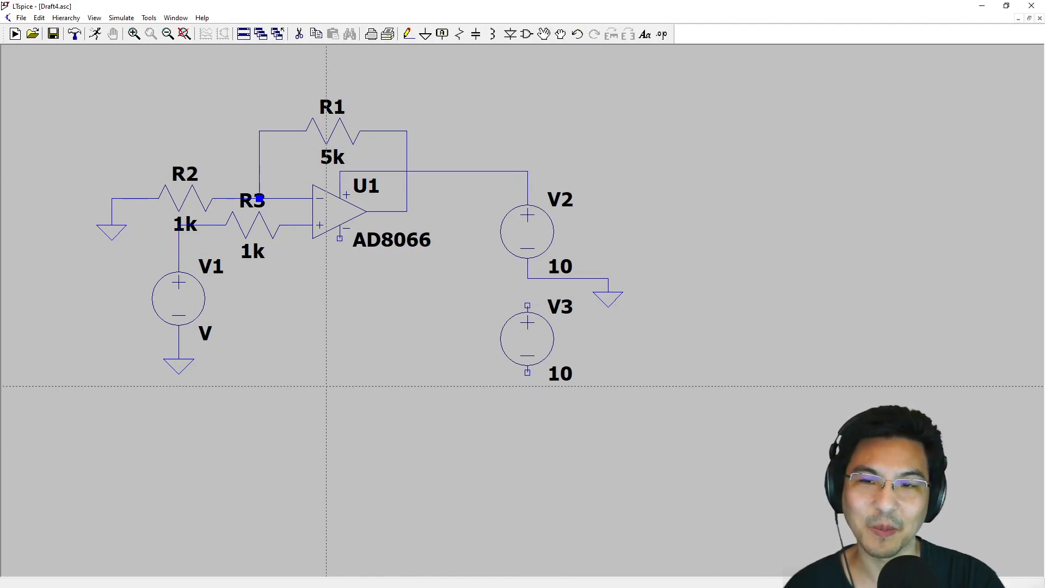
- Wire the junction of V2's negative terminal and its ground lead down to V3's positive terminal
{"action": "key", "text": "Escape"}
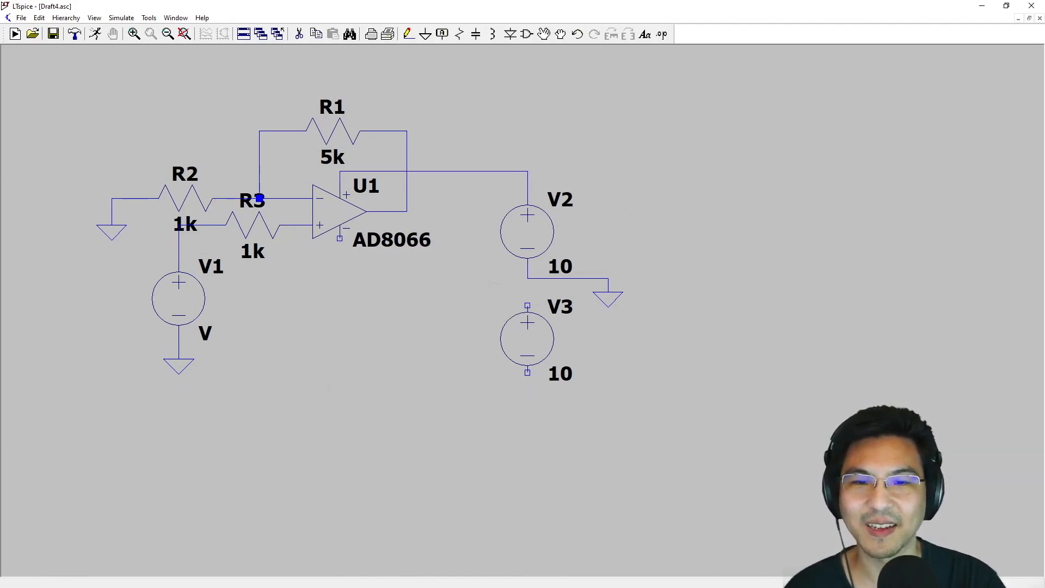
{"action": "left_click", "coordinate": [408, 33]}
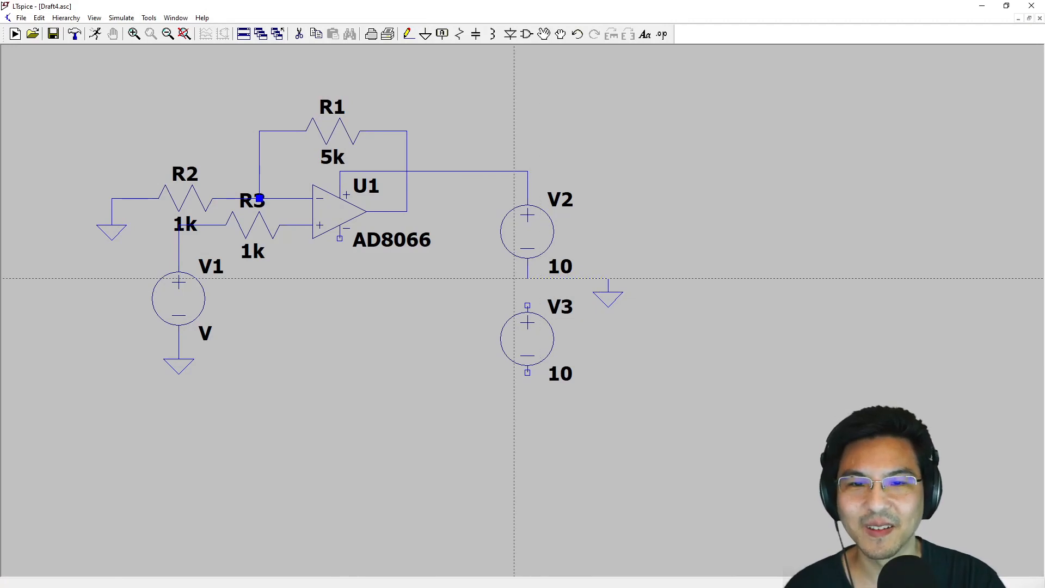
{"action": "left_click", "coordinate": [528, 279]}
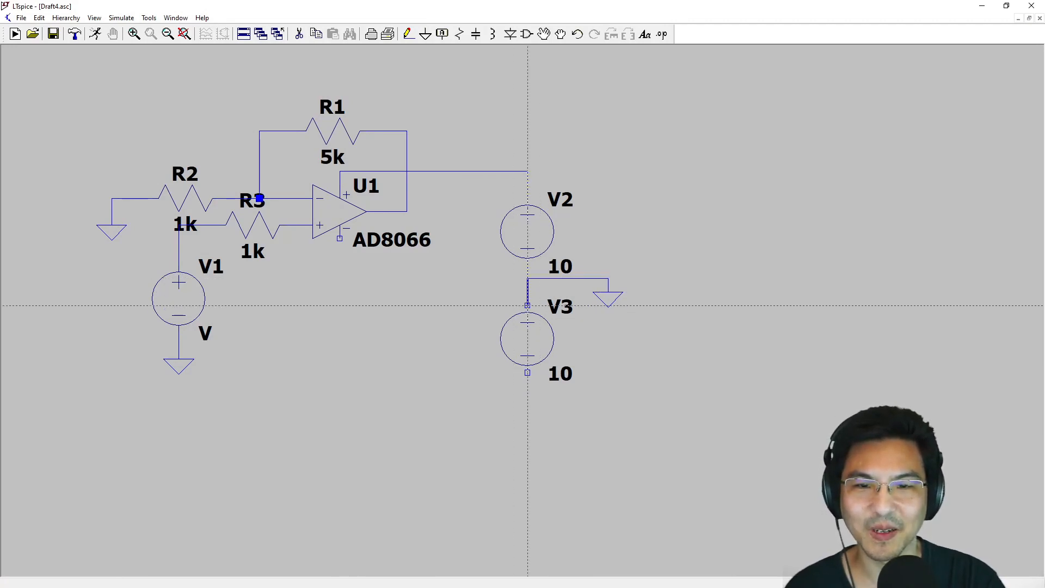
{"action": "left_click", "coordinate": [527, 305]}
{"action": "key", "text": "Escape"}
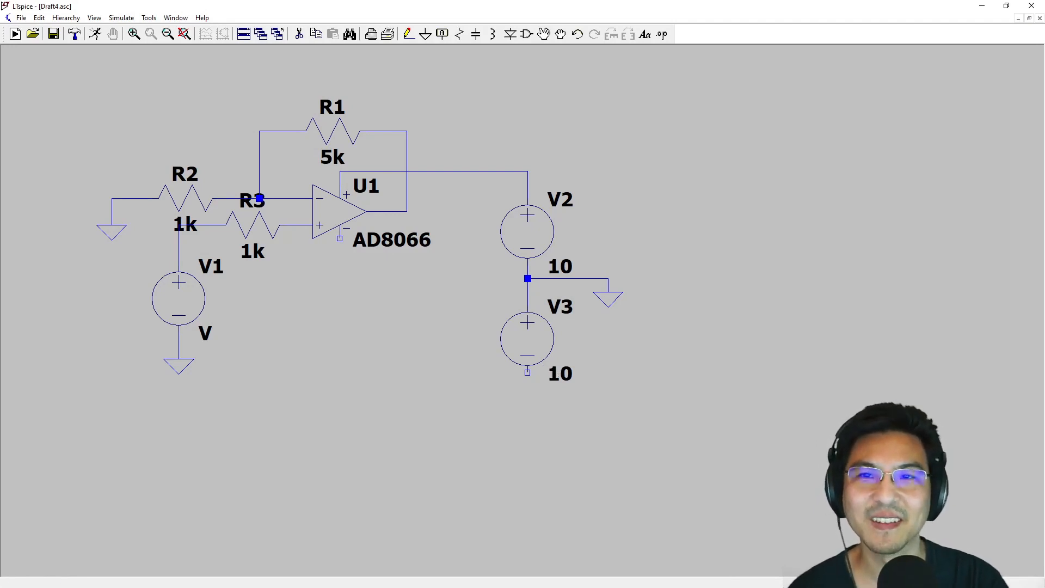
- Wire V3's negative terminal across and up to the op amp's negative supply pin
{"action": "left_click", "coordinate": [408, 34]}
{"action": "left_click", "coordinate": [527, 372]}
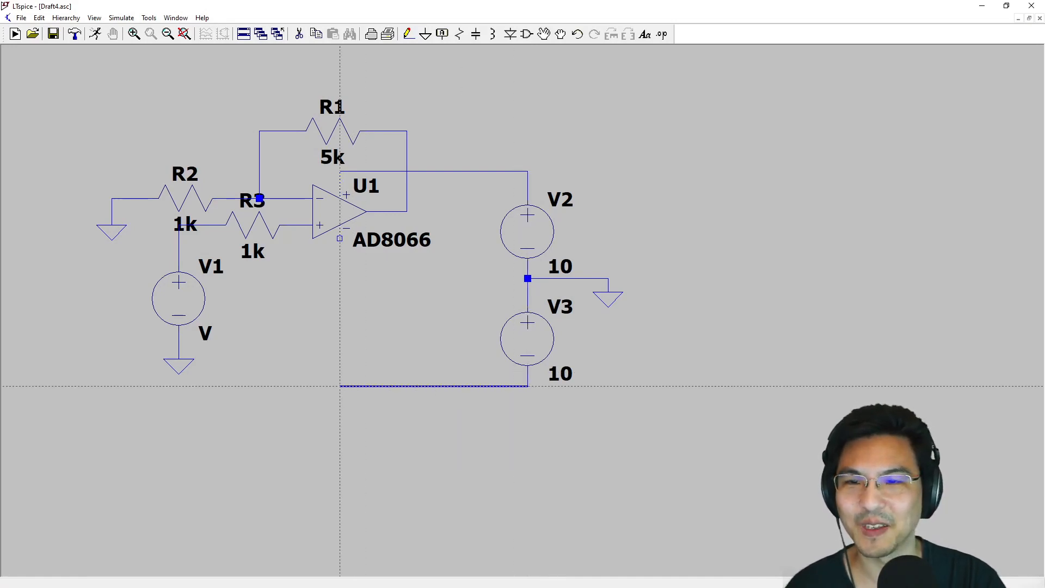
{"action": "left_click", "coordinate": [339, 238]}
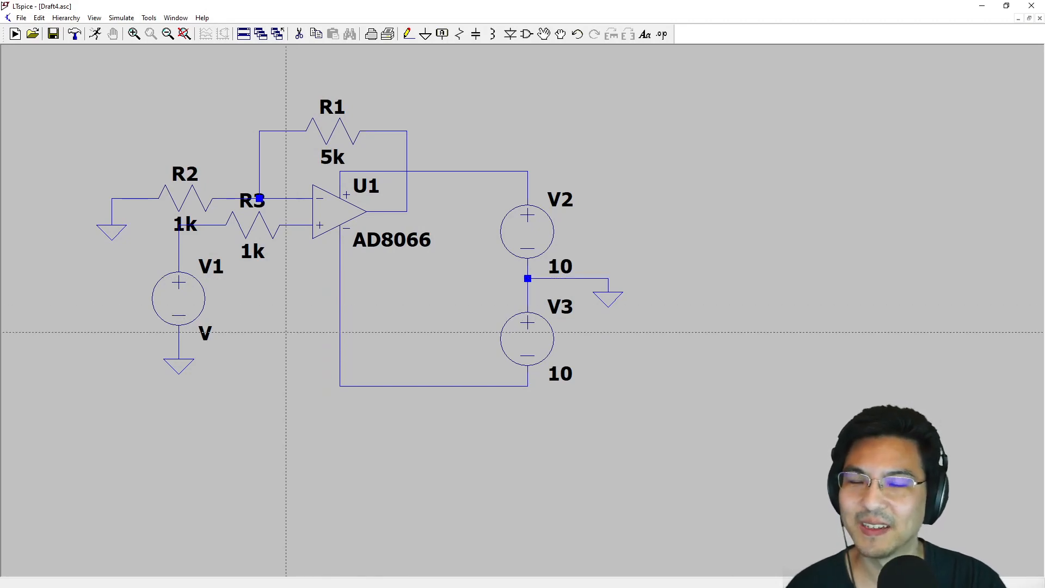
{"action": "key", "text": "Escape"}
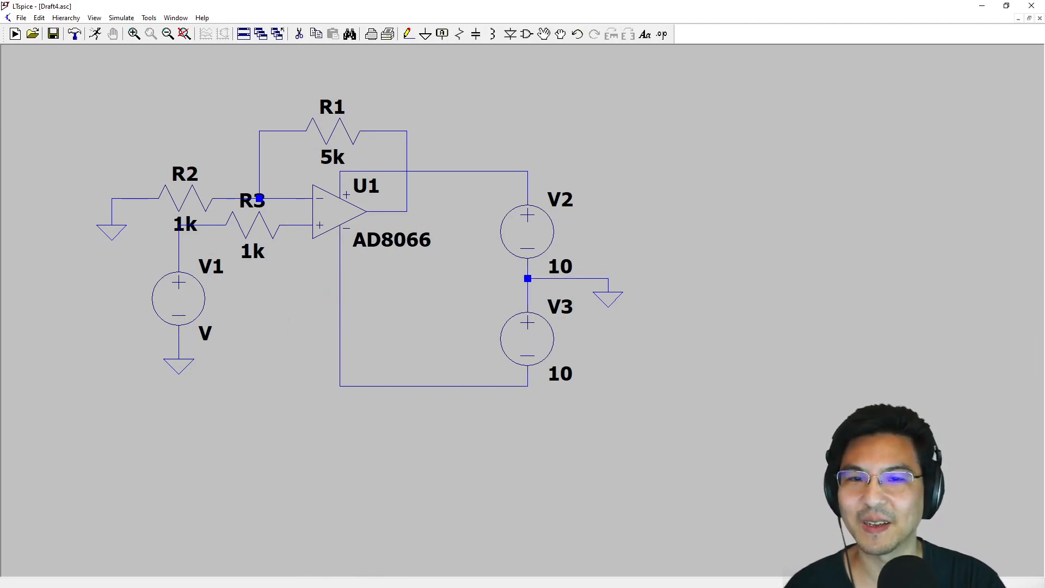
- Make input source V1 a SINE function with an amplitude of 3 V and a frequency of 1k Hz
{"action": "scroll", "coordinate": [289, 317], "scroll_direction": "up", "scroll_amount": 3}
{"action": "scroll", "coordinate": [289, 317], "scroll_direction": "down", "scroll_amount": 2}
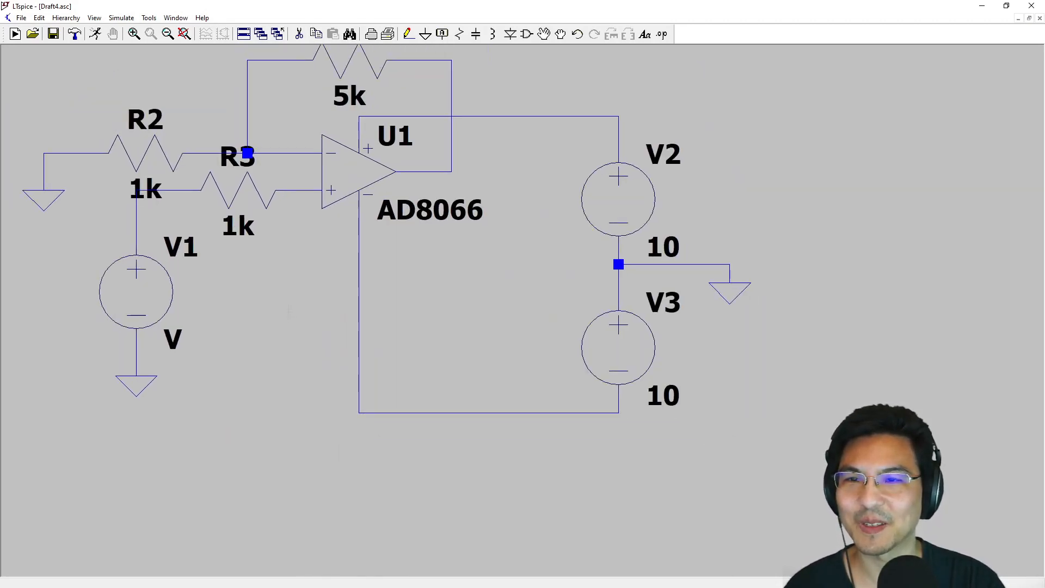
{"action": "left_click_drag", "start_coordinate": [287, 306], "coordinate": [295, 354]}
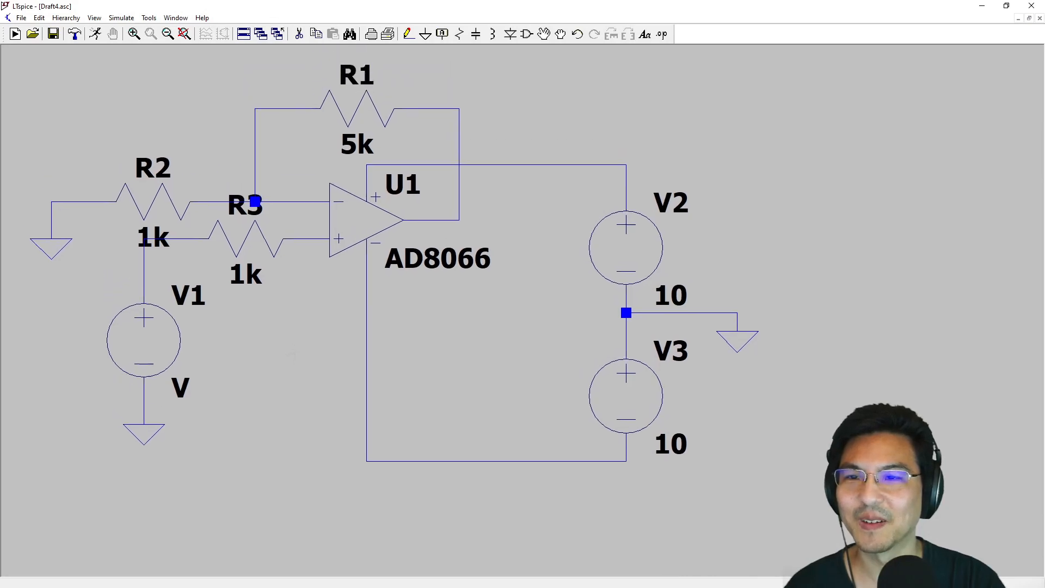
{"action": "right_click", "coordinate": [153, 340]}
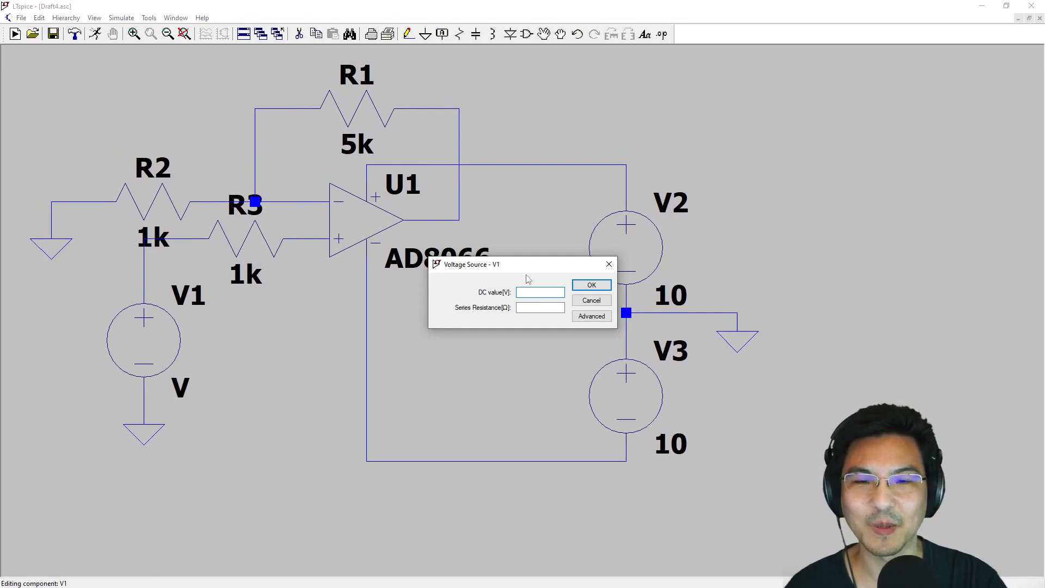
{"action": "left_click_drag", "start_coordinate": [526, 268], "coordinate": [399, 172]}
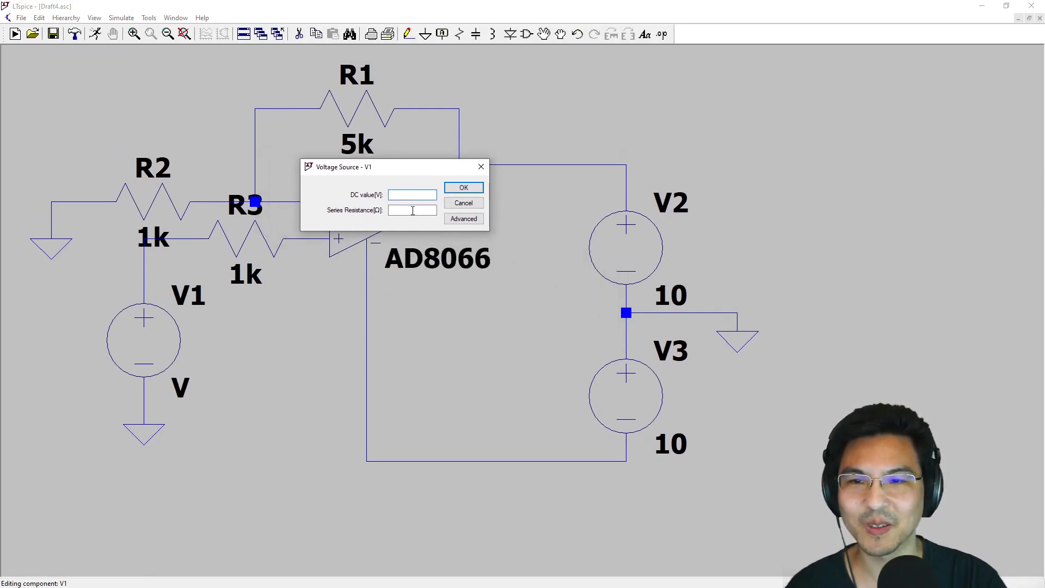
{"action": "left_click", "coordinate": [462, 219]}
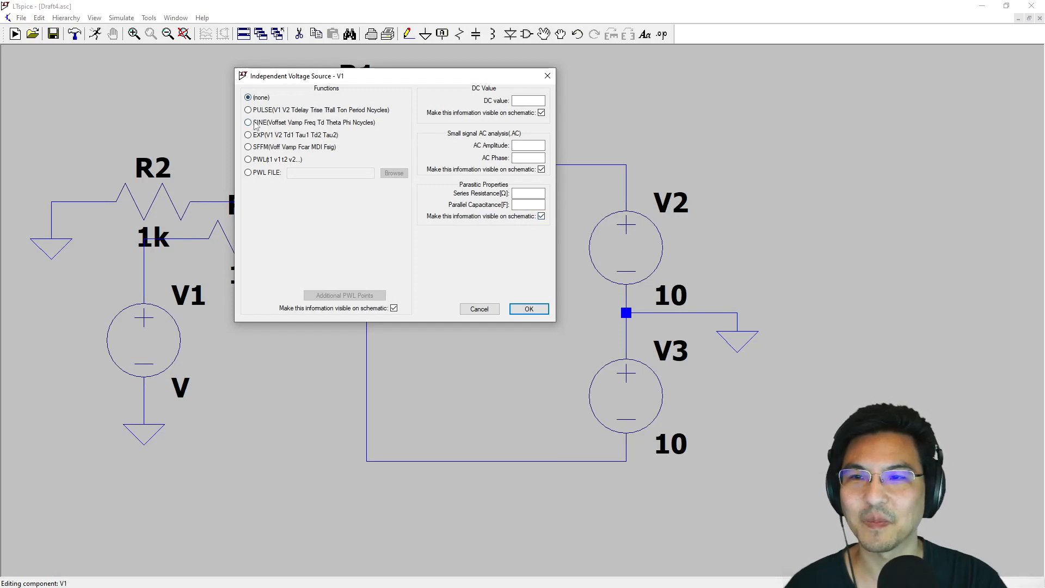
{"action": "left_click", "coordinate": [248, 123]}
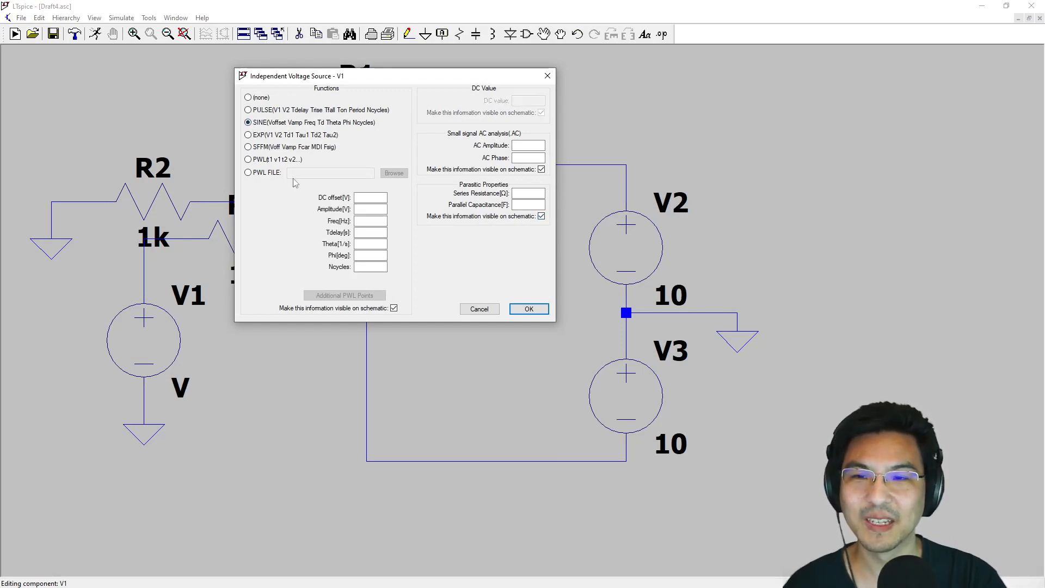
{"action": "left_click", "coordinate": [365, 209]}
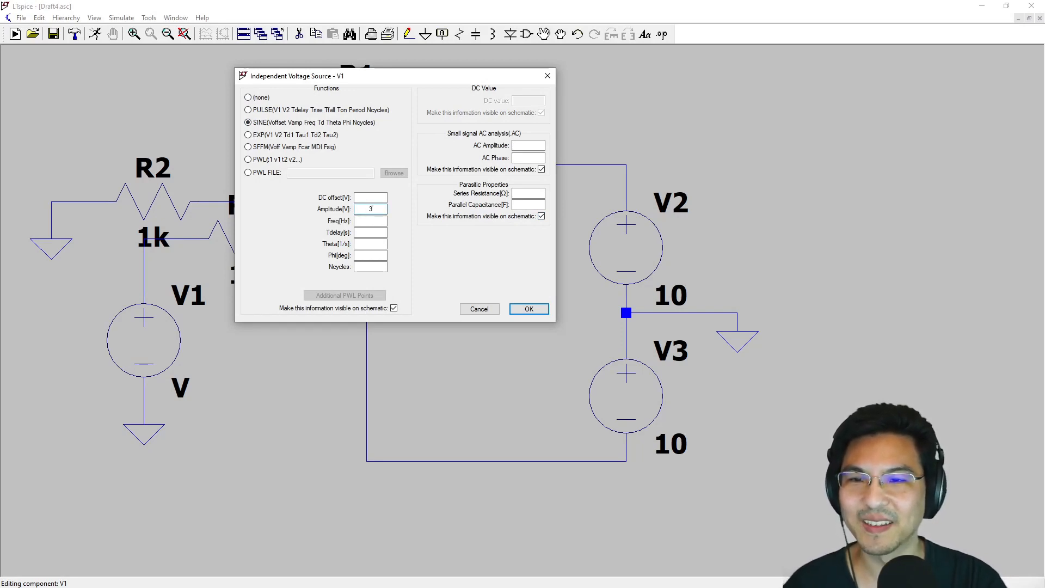
{"action": "key", "text": "Tab"}
{"action": "type", "text": "1k"}
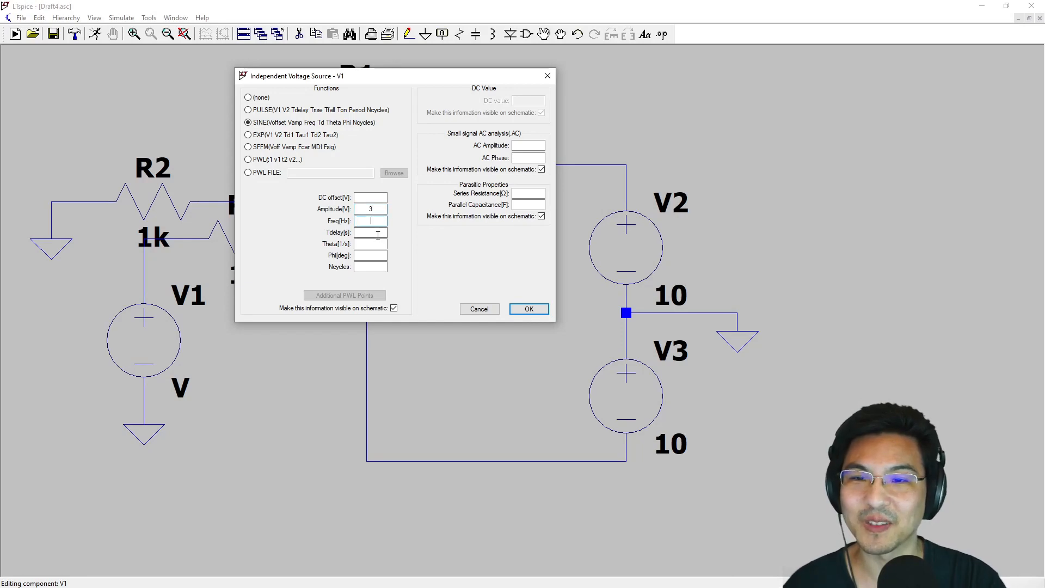
- Give V1's sine wave a DC offset of 1 V and apply the source settings
{"action": "left_click", "coordinate": [381, 210]}
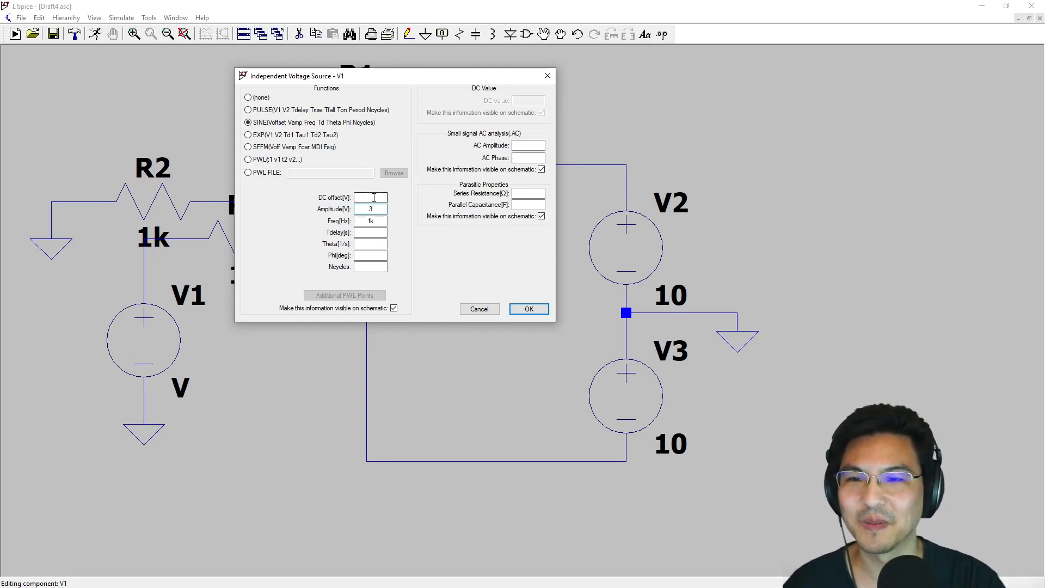
{"action": "left_click", "coordinate": [374, 198]}
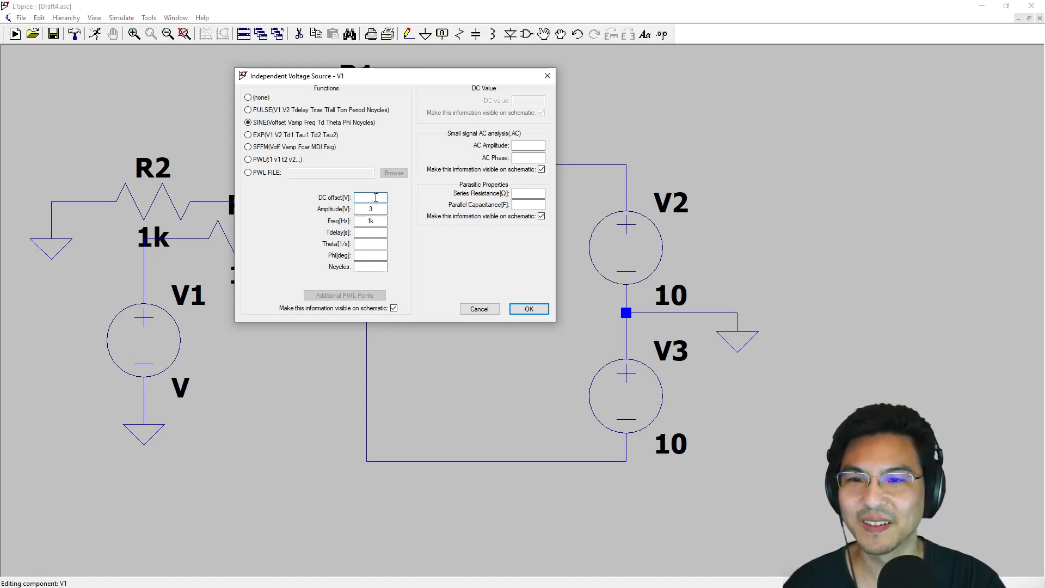
{"action": "type", "text": "1"}
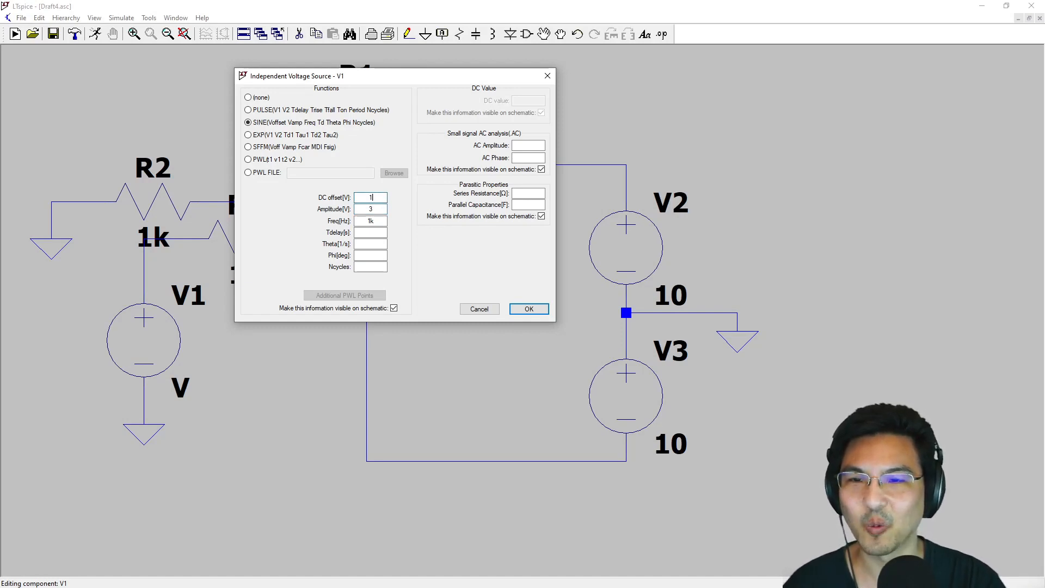
{"action": "left_click", "coordinate": [379, 212]}
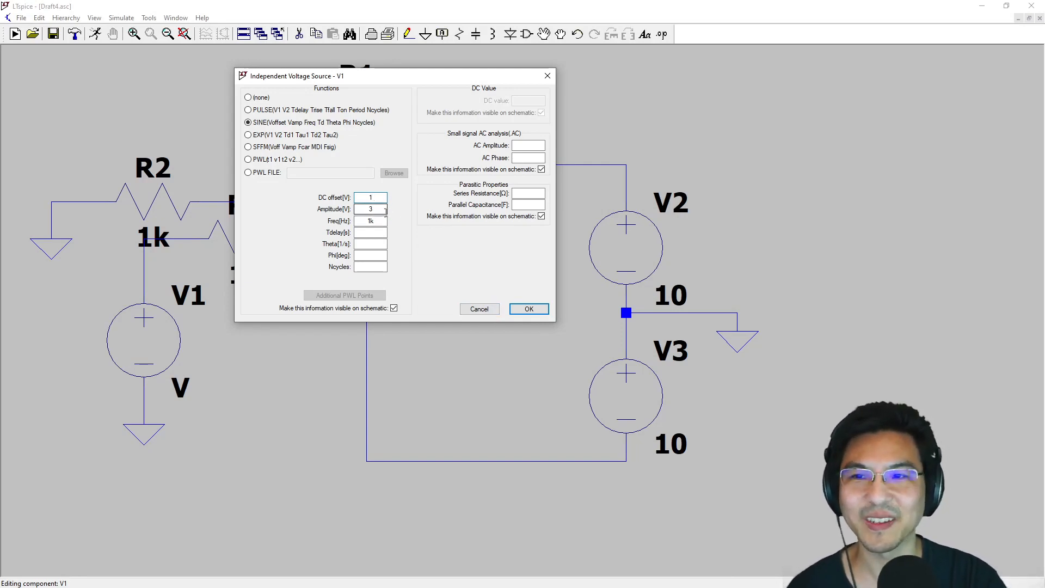
{"action": "left_click", "coordinate": [528, 308]}
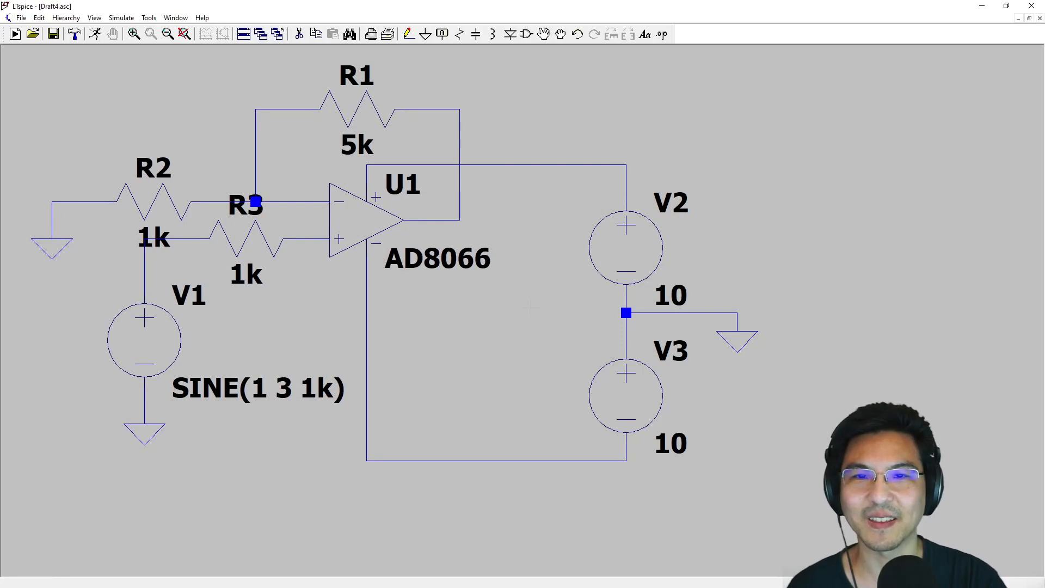
- Run a transient simulation with a stop time of 3m and plot the input voltage at V1's positive terminal
{"action": "left_click", "coordinate": [95, 34]}
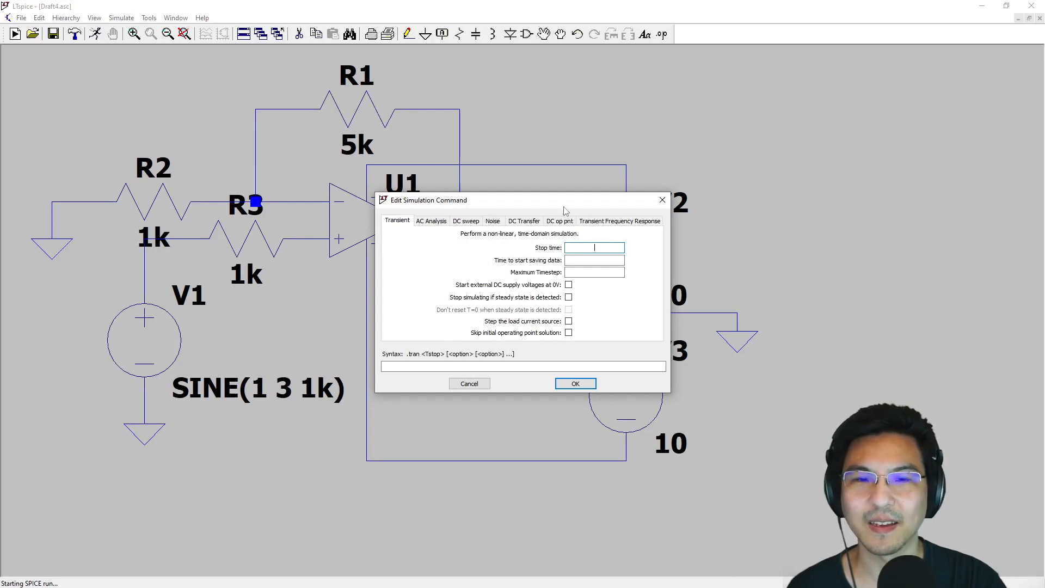
{"action": "left_click_drag", "start_coordinate": [564, 210], "coordinate": [555, 185]}
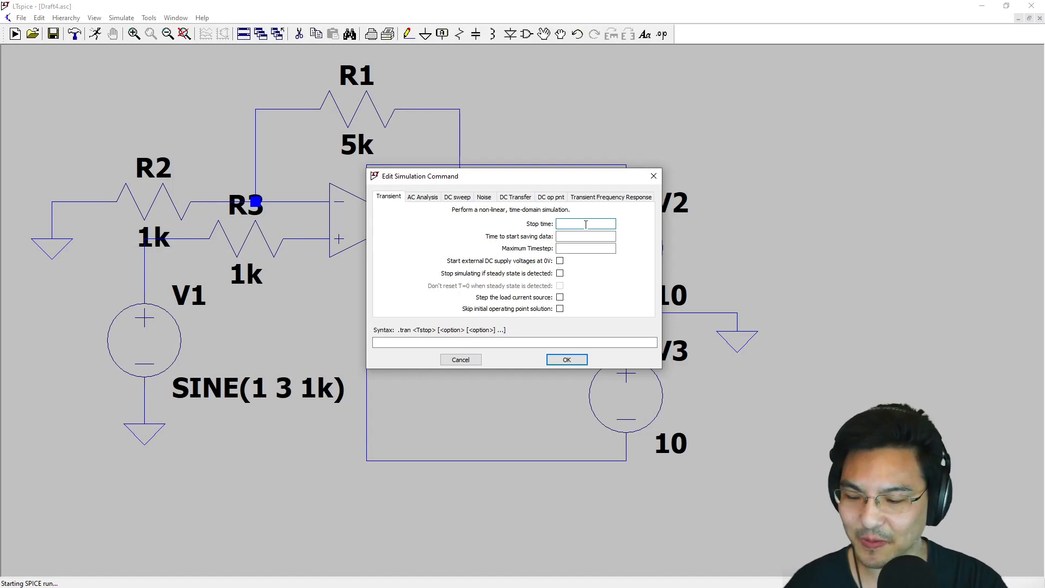
{"action": "type", "text": "3"}
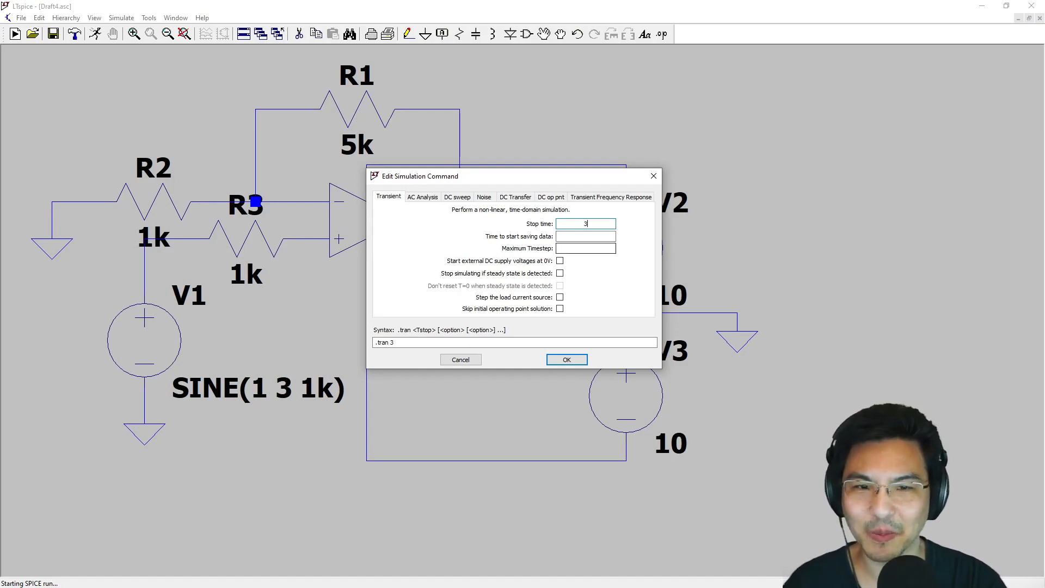
{"action": "type", "text": "m"}
{"action": "key", "text": "Return"}
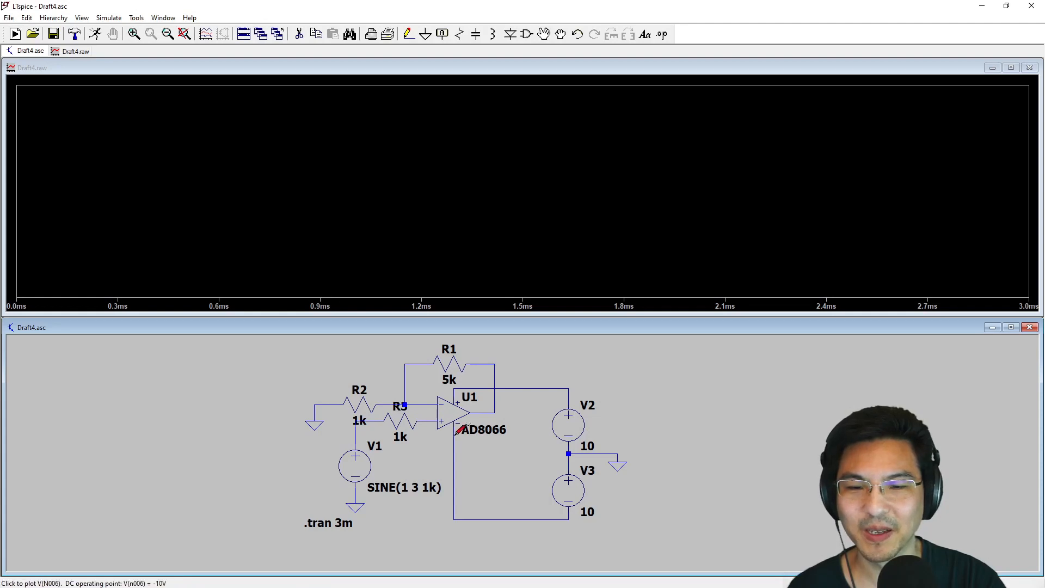
{"action": "left_click", "coordinate": [357, 431]}
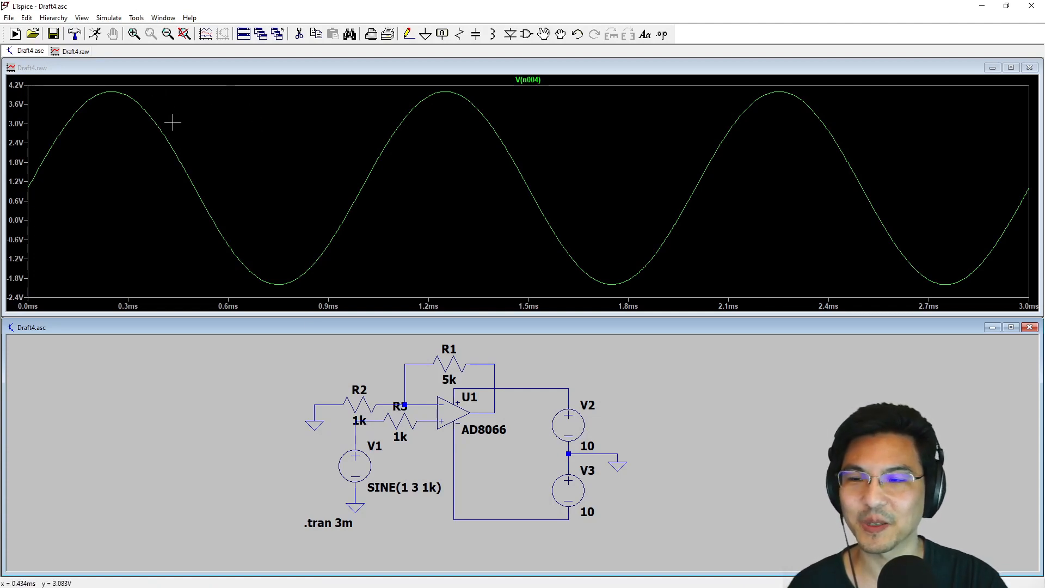
- Measure the input waveform's voltage at its midpoint, trough and peak with a cursor on the V(n004) trace
{"action": "left_click", "coordinate": [536, 81]}
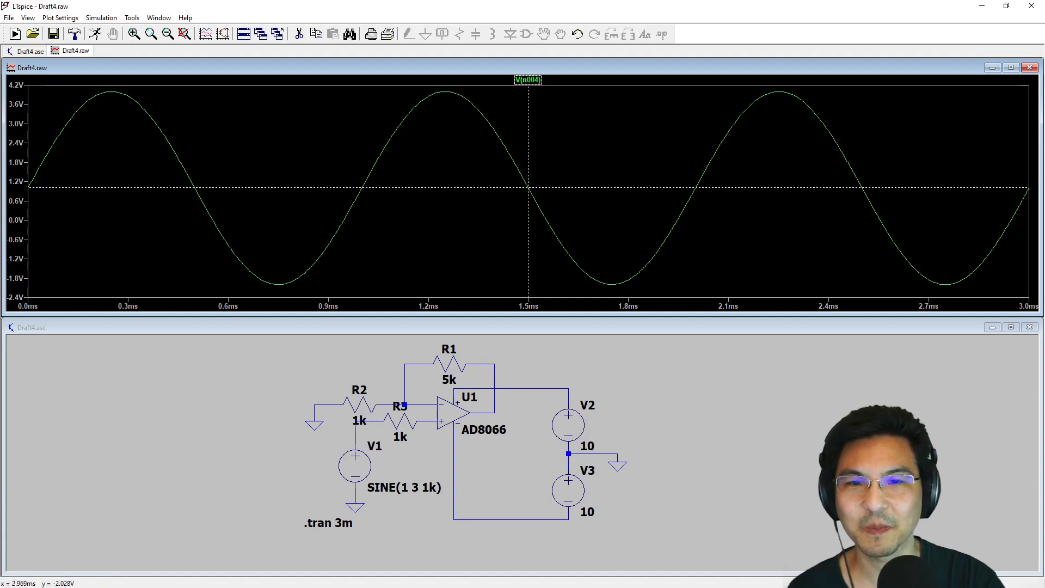
{"action": "left_click_drag", "start_coordinate": [1044, 285], "coordinate": [481, 181]}
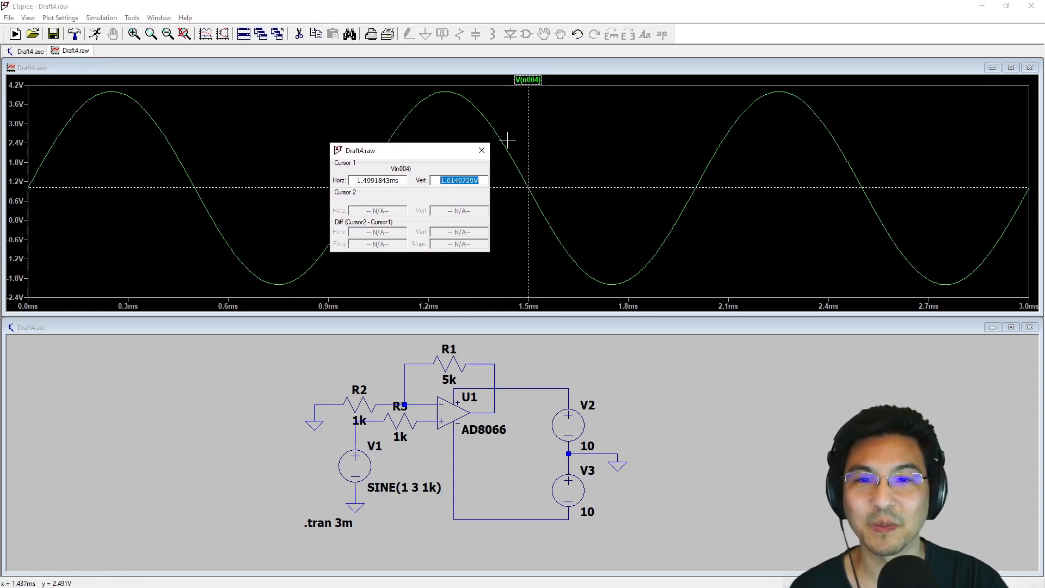
{"action": "left_click_drag", "start_coordinate": [528, 187], "coordinate": [614, 287]}
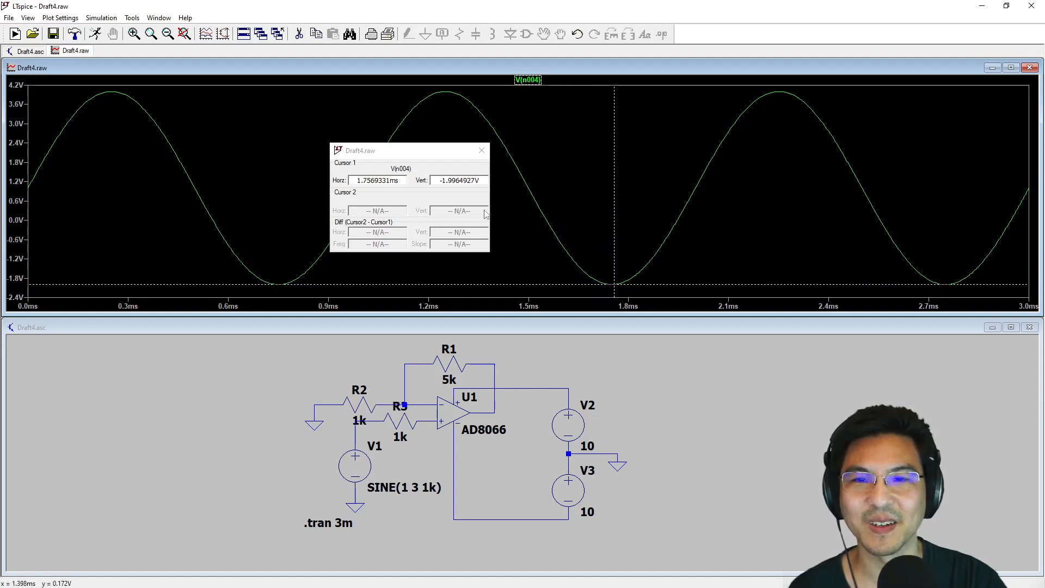
{"action": "left_click_drag", "start_coordinate": [438, 180], "coordinate": [492, 189]}
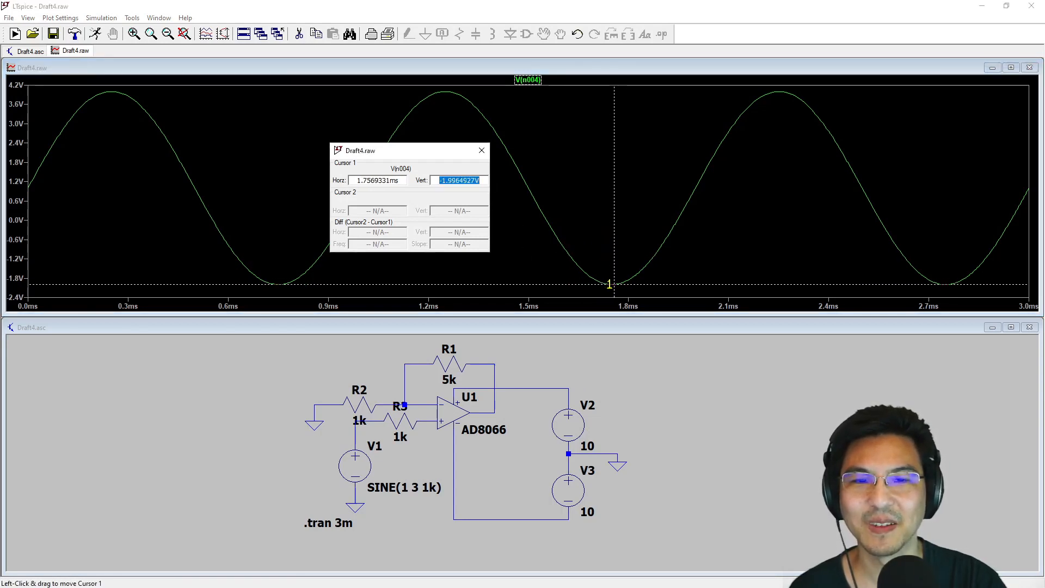
{"action": "left_click_drag", "start_coordinate": [614, 283], "coordinate": [781, 92]}
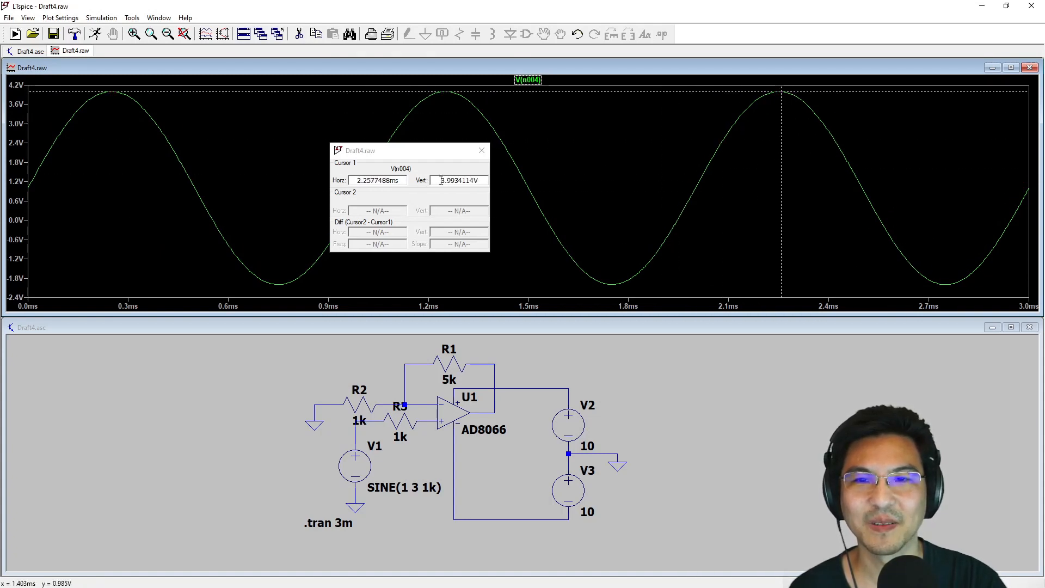
{"action": "left_click_drag", "start_coordinate": [442, 180], "coordinate": [496, 179]}
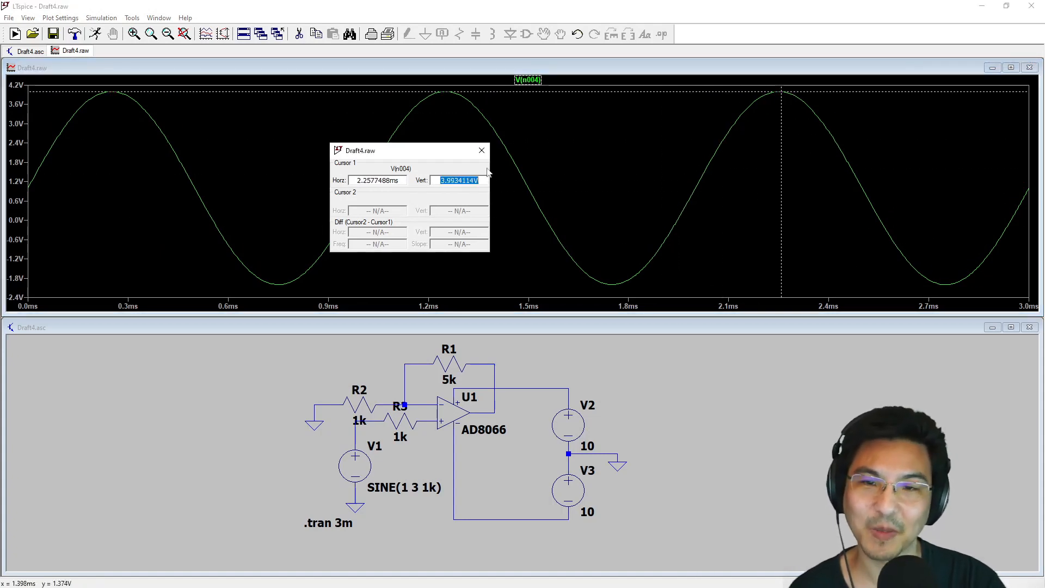
{"action": "left_click", "coordinate": [481, 152]}
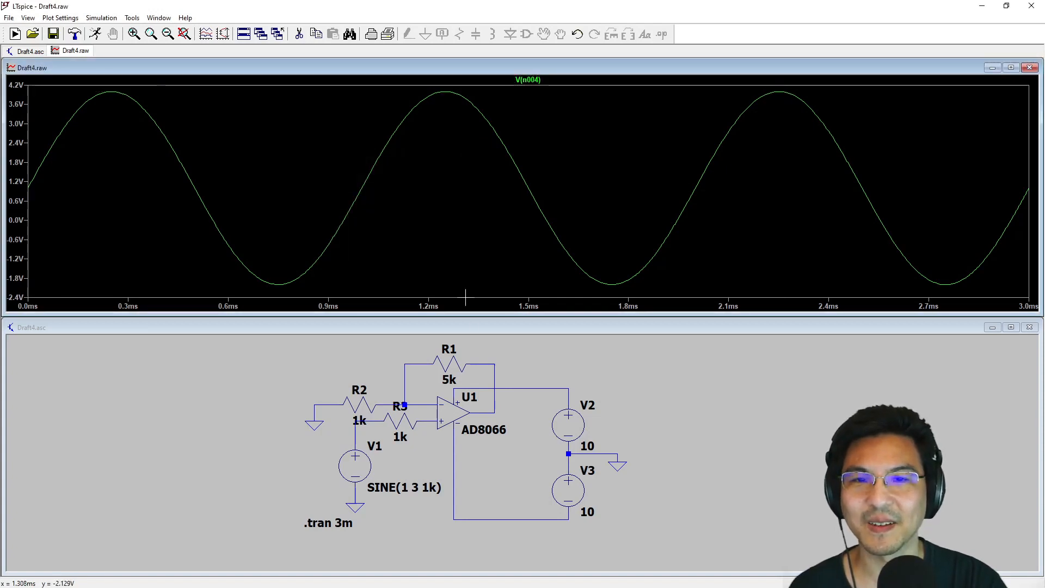
- Add the op amp's output voltage to the plot alongside the input trace
{"action": "left_click", "coordinate": [620, 378]}
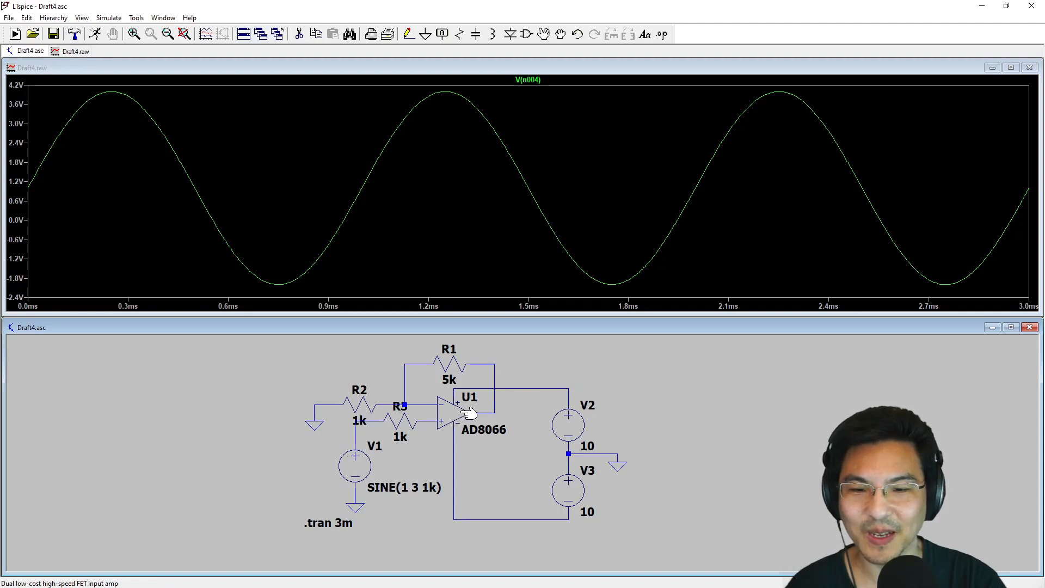
{"action": "left_click", "coordinate": [497, 409]}
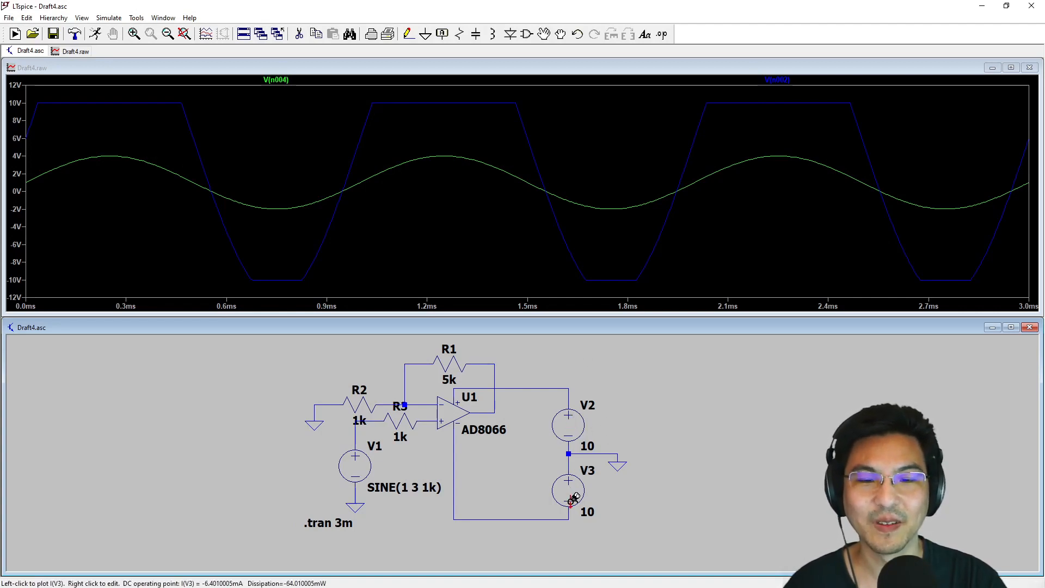
- Set the DC values of supplies V2 and V3 to 50 V each and rerun the transient simulation
{"action": "right_click", "coordinate": [569, 427]}
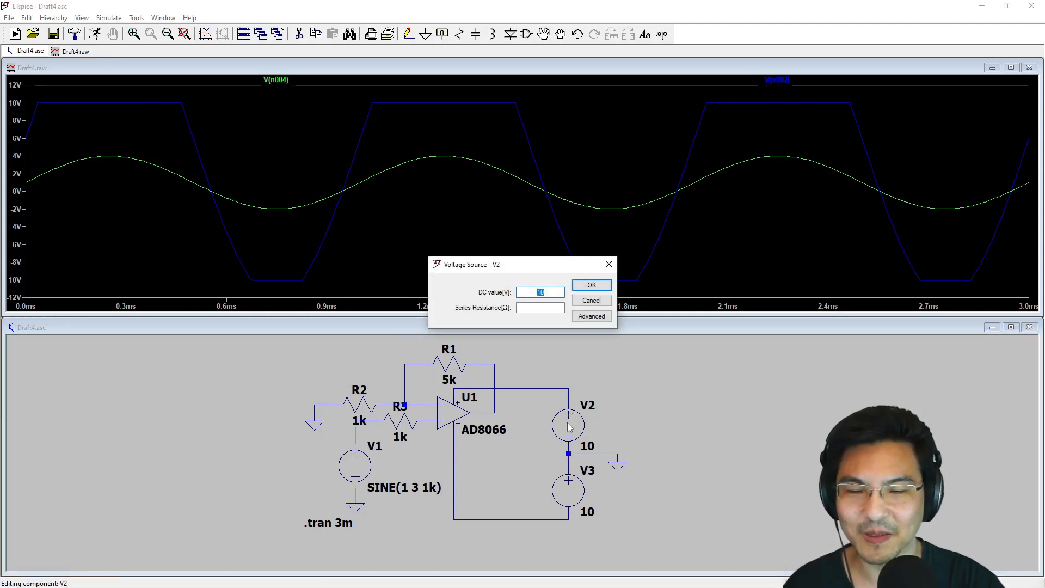
{"action": "type", "text": "50"}
{"action": "key", "text": "Return"}
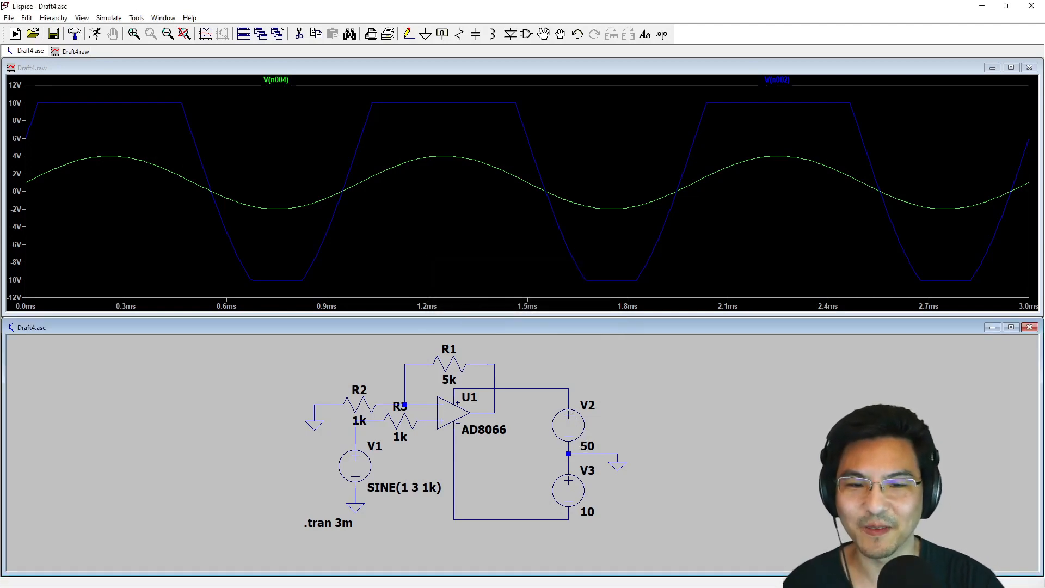
{"action": "right_click", "coordinate": [571, 490]}
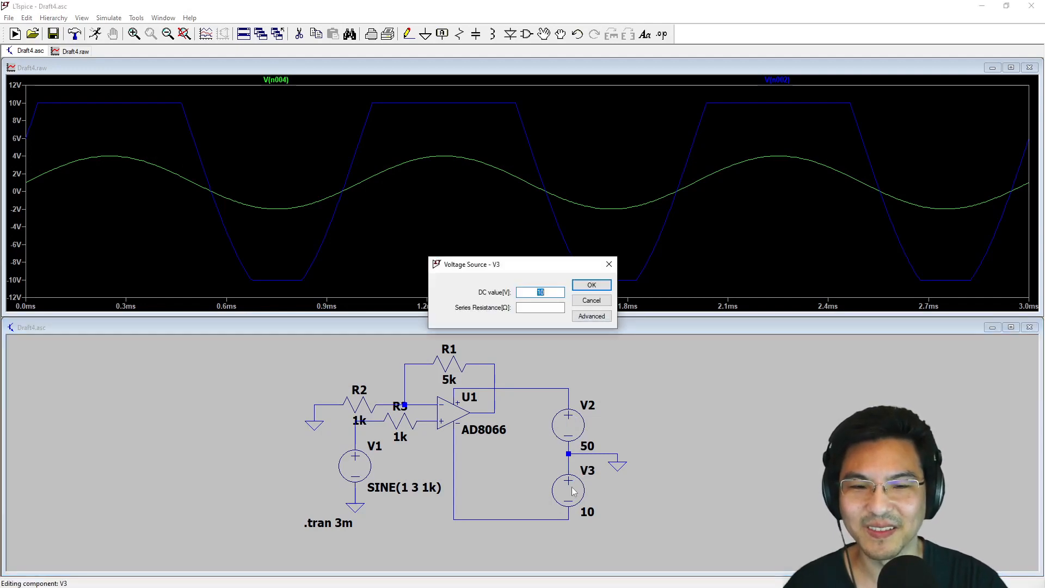
{"action": "type", "text": "50"}
{"action": "key", "text": "Return"}
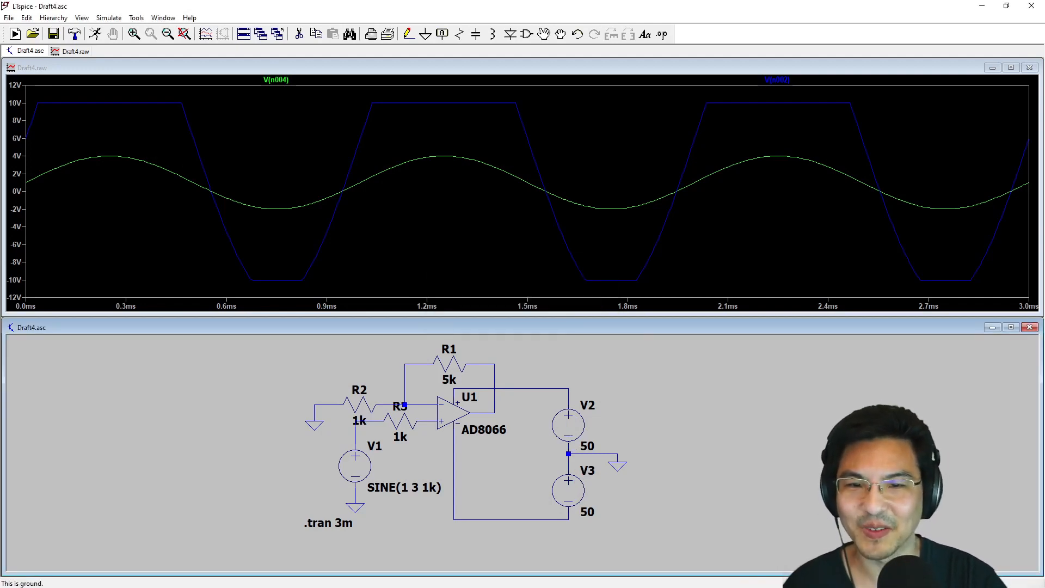
{"action": "left_click", "coordinate": [95, 34]}
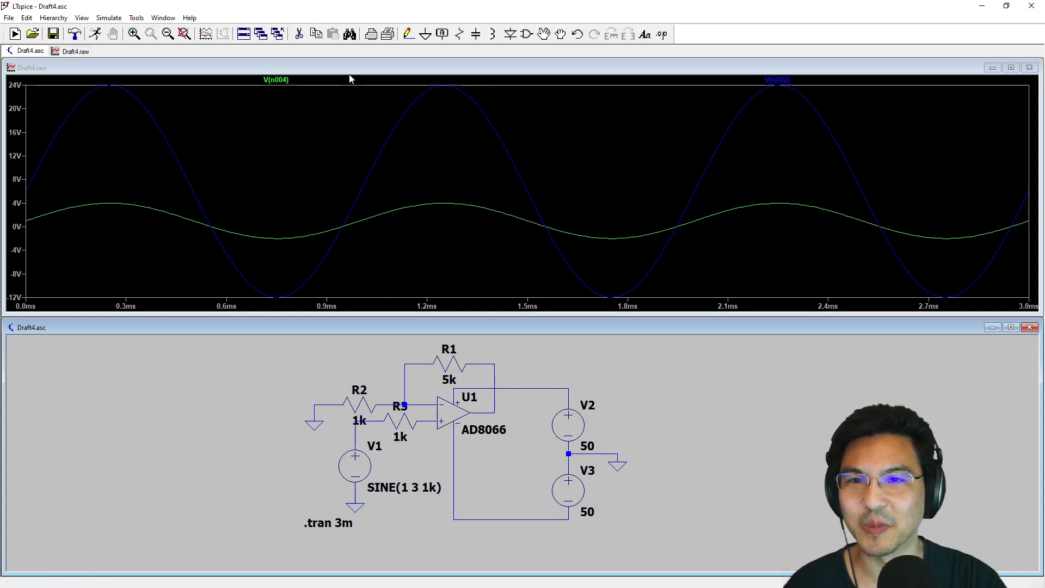
- Measure the voltage near the positive peak on the V(n004) input trace and the V(n002) output trace with a cursor
{"action": "left_click_drag", "start_coordinate": [364, 77], "coordinate": [656, 303]}
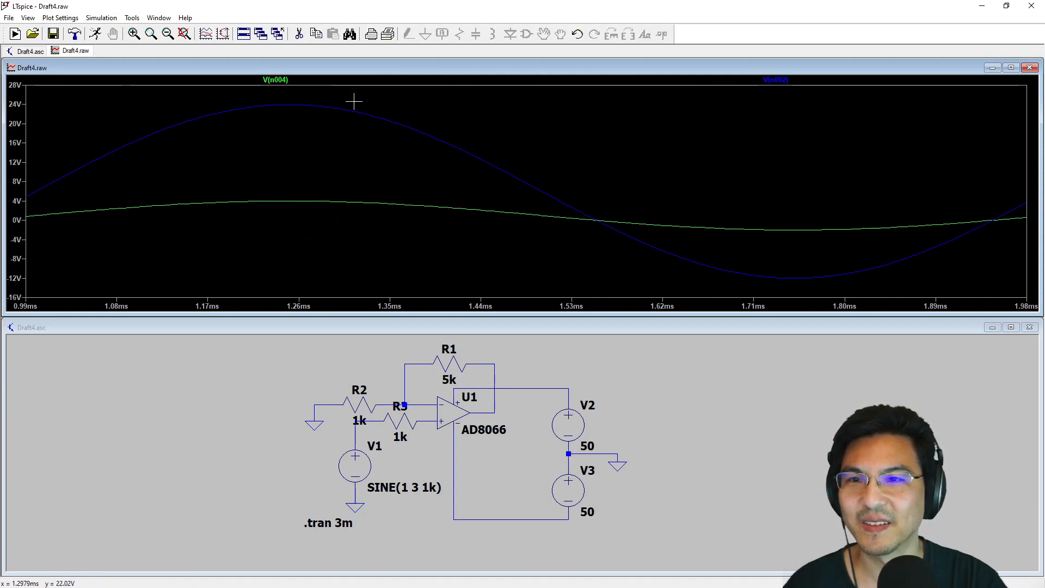
{"action": "left_click", "coordinate": [275, 80]}
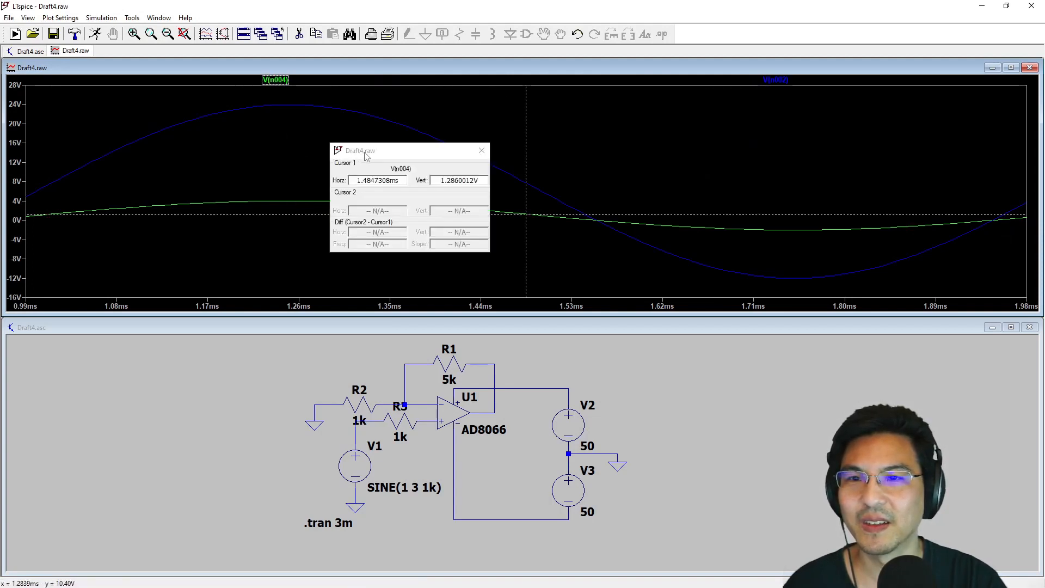
{"action": "left_click_drag", "start_coordinate": [364, 157], "coordinate": [630, 118]}
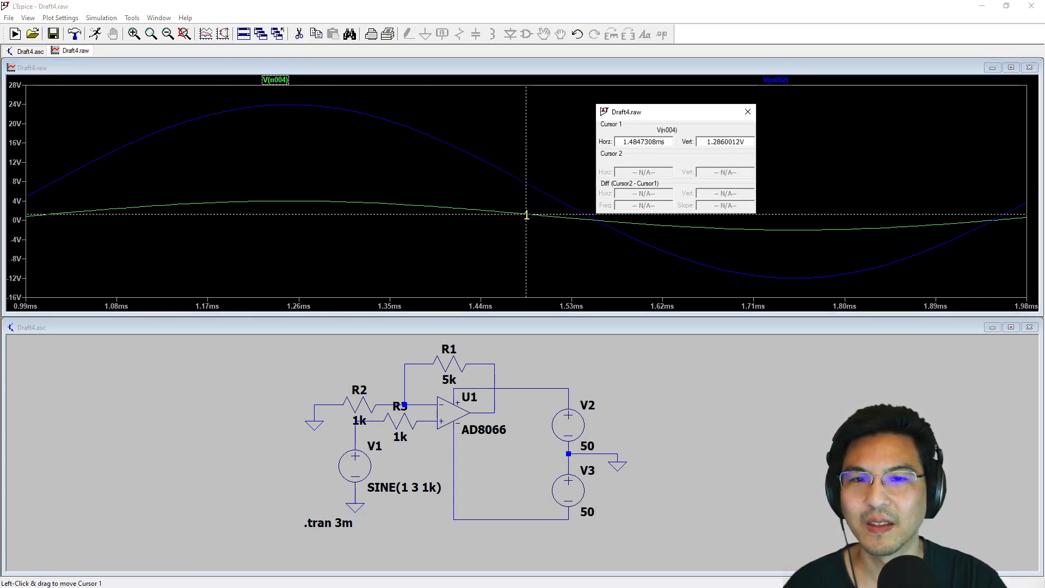
{"action": "mouse_move", "coordinate": [526, 215]}
{"action": "left_mouse_down"}
{"action": "mouse_move", "coordinate": [355, 214]}
{"action": "mouse_move", "coordinate": [299, 199]}
{"action": "left_mouse_up"}
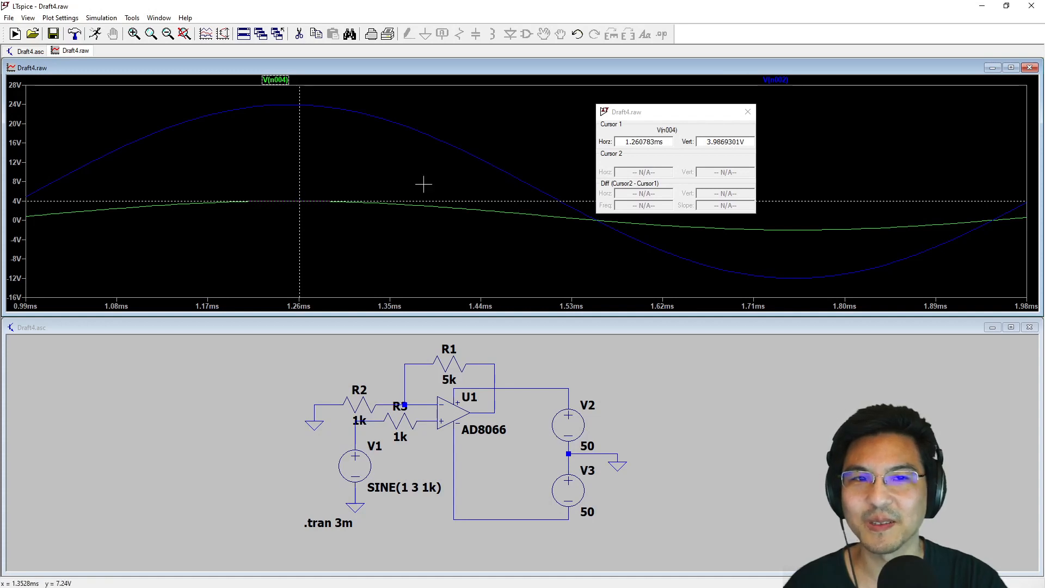
{"action": "double_click", "coordinate": [754, 141]}
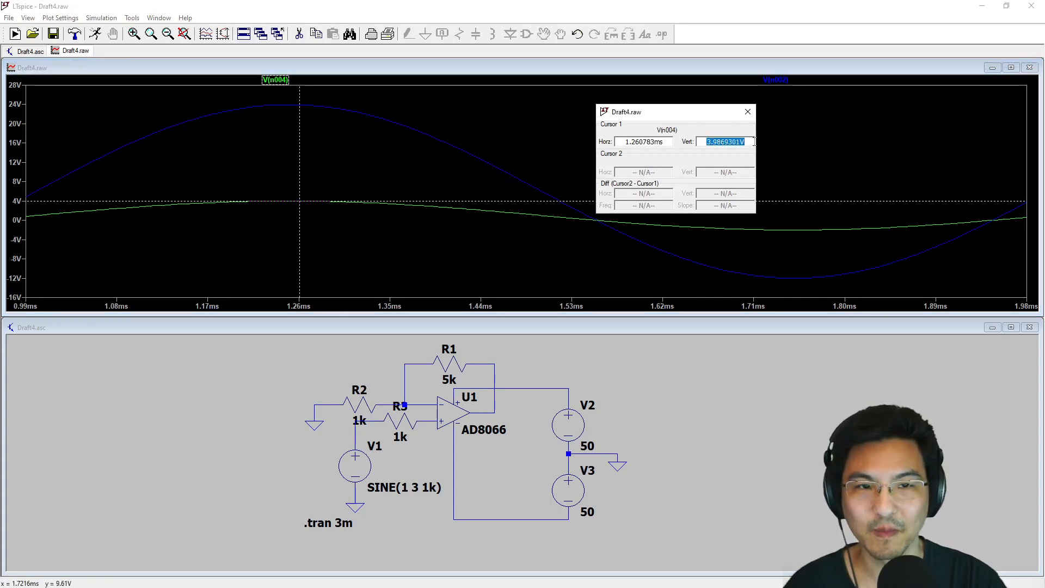
{"action": "left_click", "coordinate": [786, 80]}
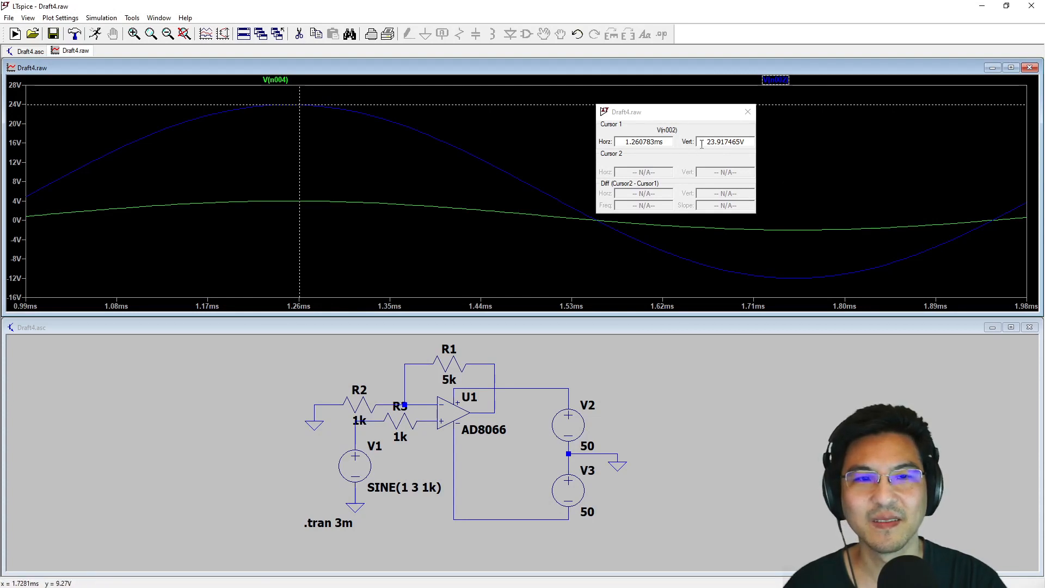
{"action": "double_click", "coordinate": [755, 141]}
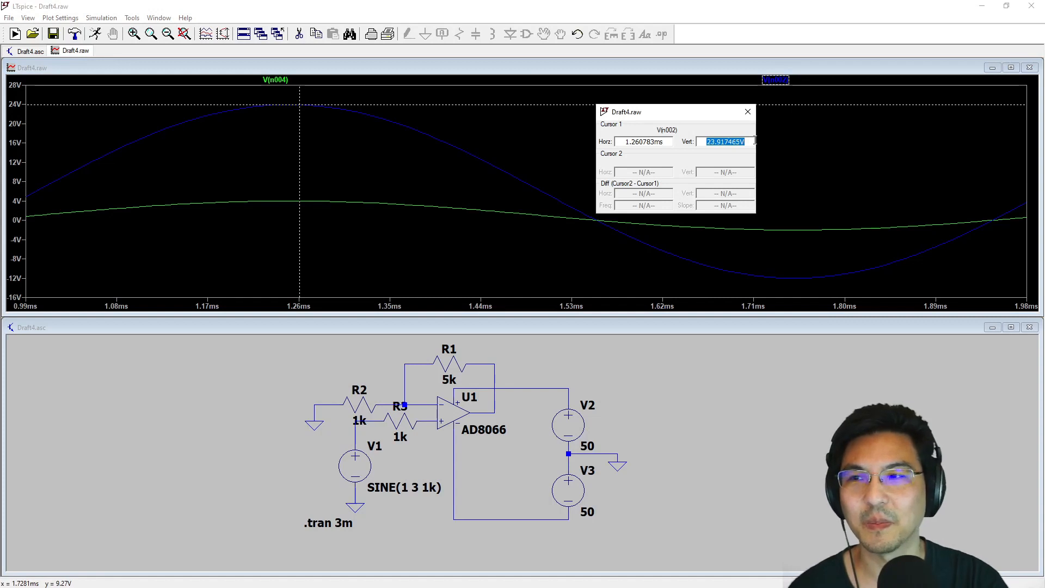
{"action": "left_click", "coordinate": [748, 111]}
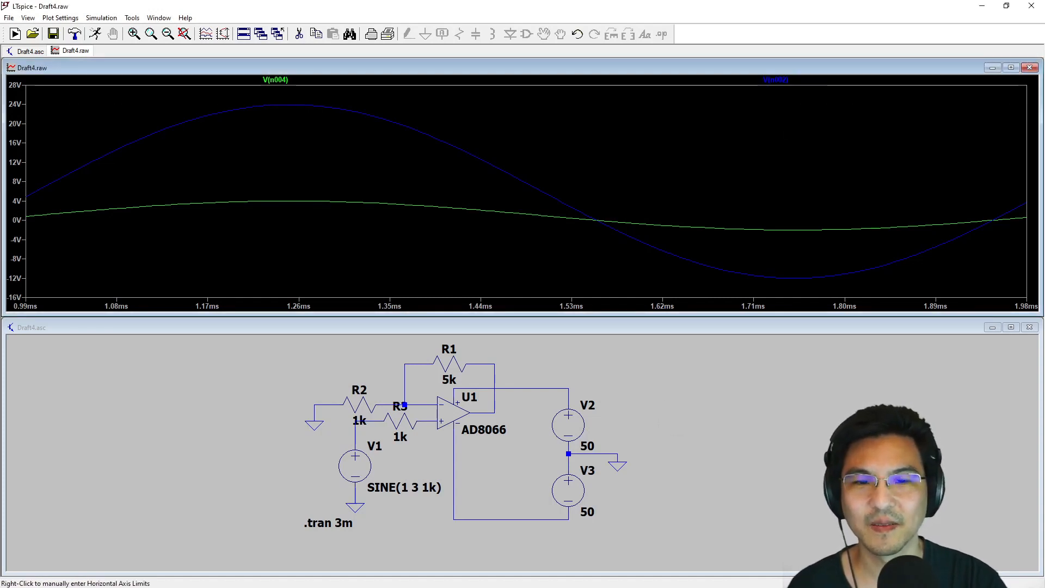
- Set the DC value of the positive supply V2 to 20 V and rerun the transient simulation
{"action": "left_click", "coordinate": [629, 409]}
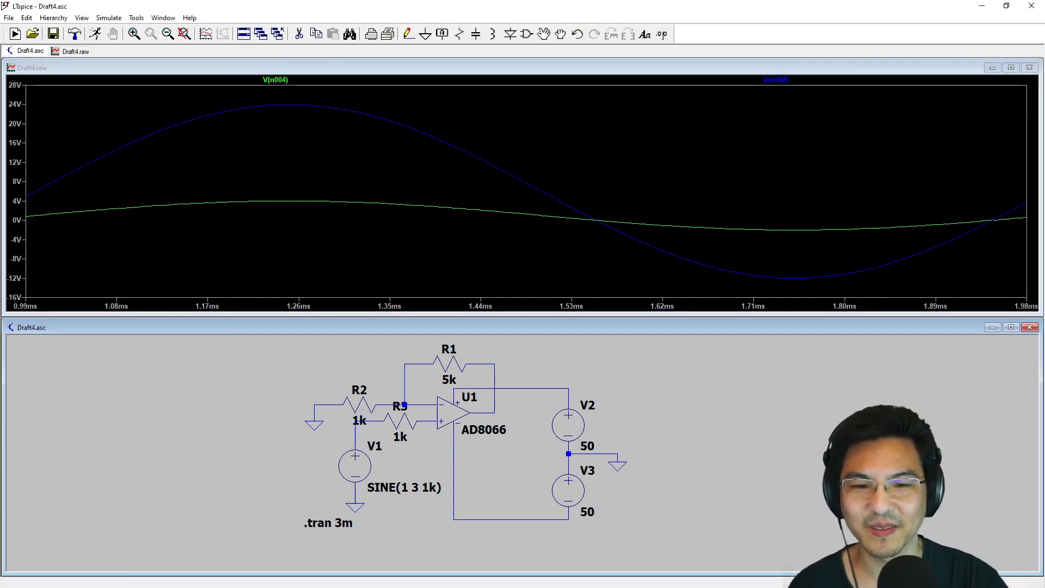
{"action": "right_click", "coordinate": [574, 425]}
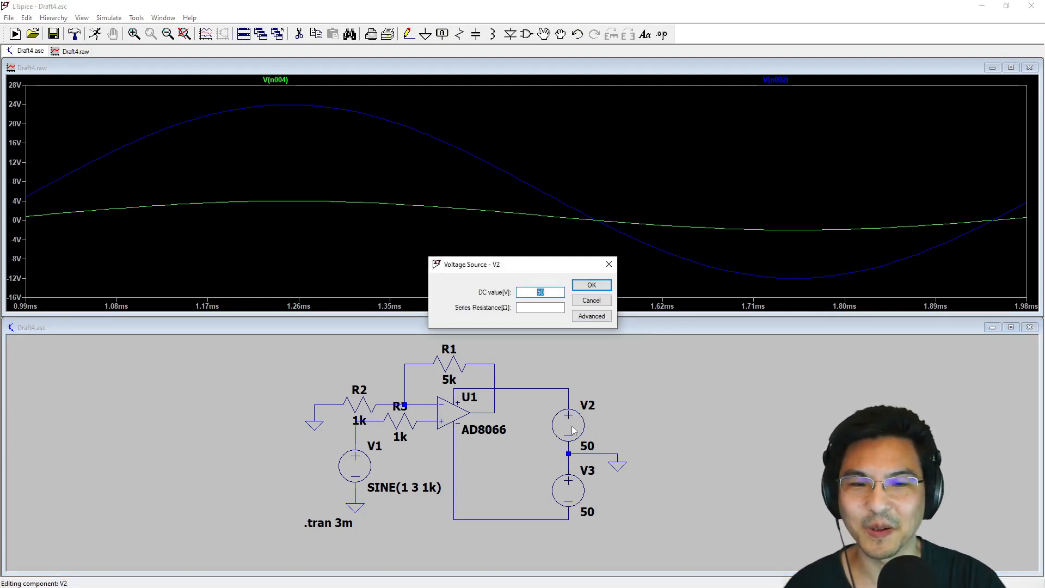
{"action": "key", "text": "Return"}
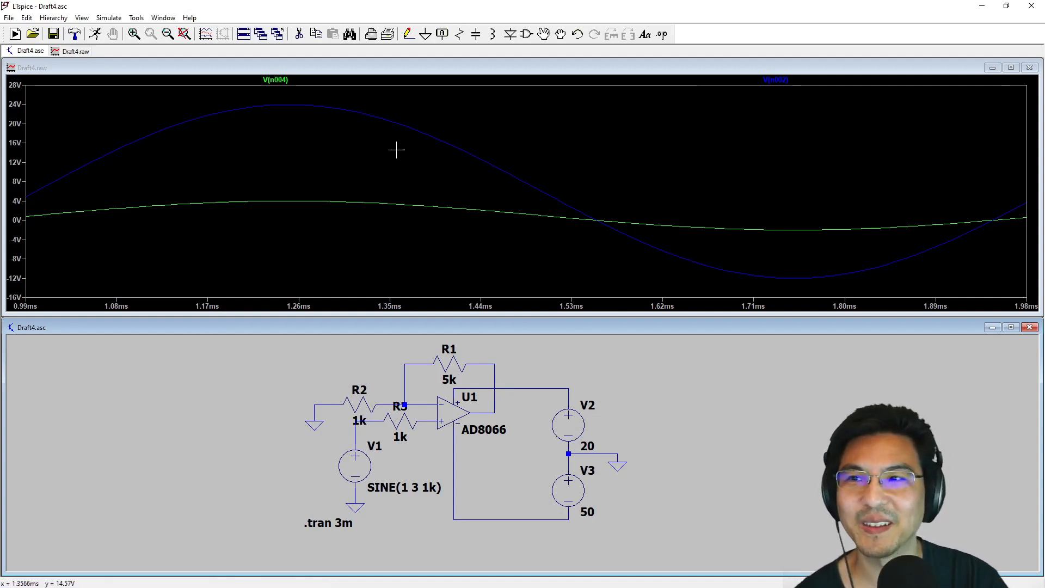
{"action": "left_click", "coordinate": [97, 34]}
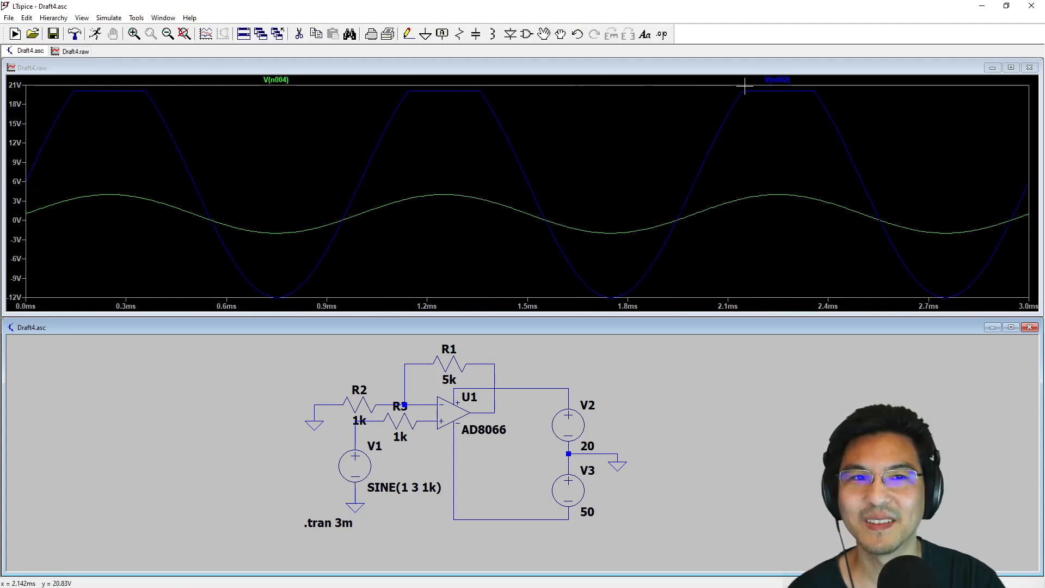
- Measure the voltage on the flat upper part of the V(n002) output trace with a cursor
{"action": "left_click", "coordinate": [777, 80]}
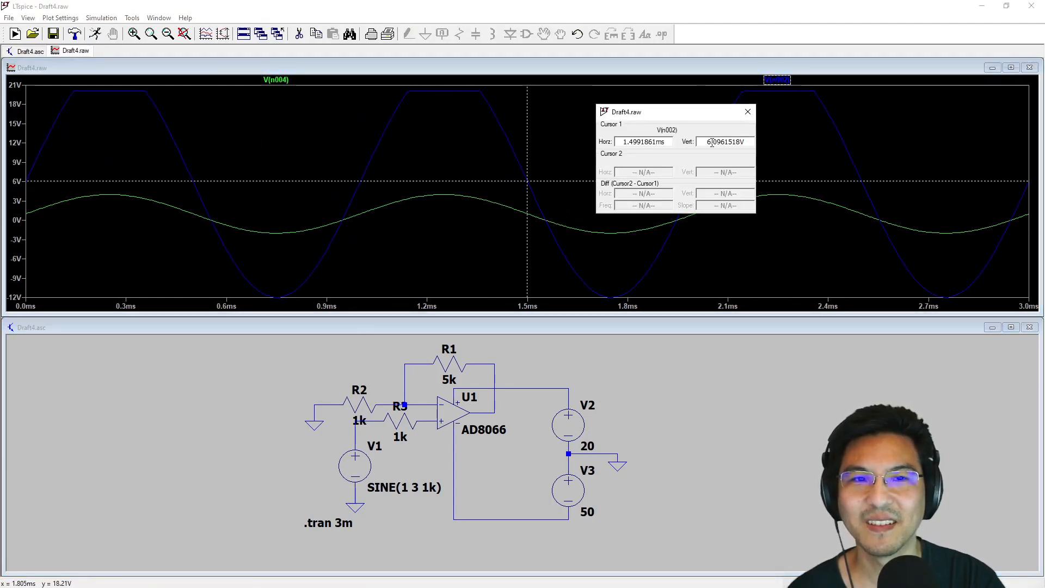
{"action": "left_click_drag", "start_coordinate": [525, 181], "coordinate": [461, 91]}
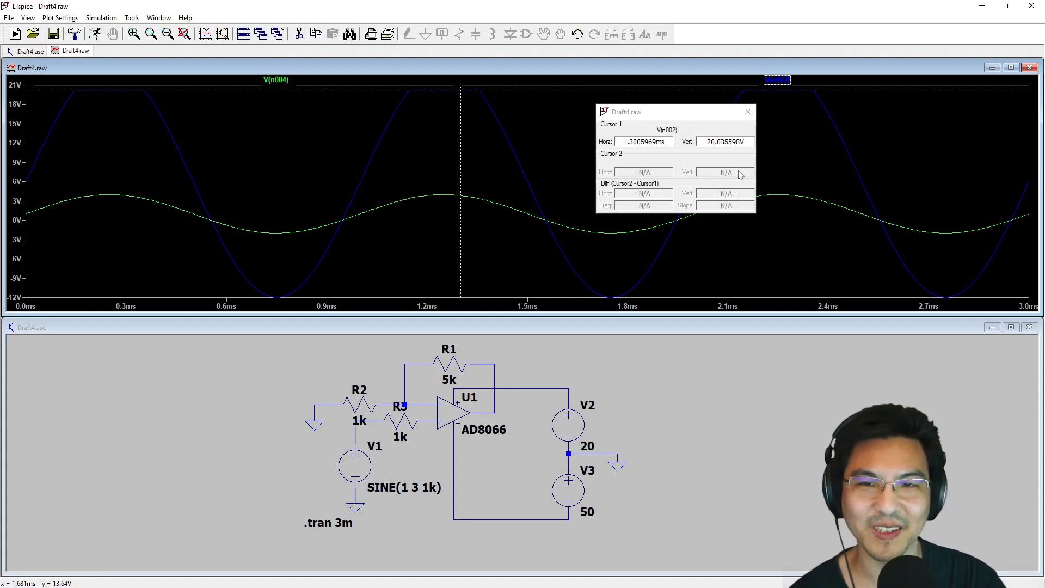
{"action": "left_click", "coordinate": [748, 111]}
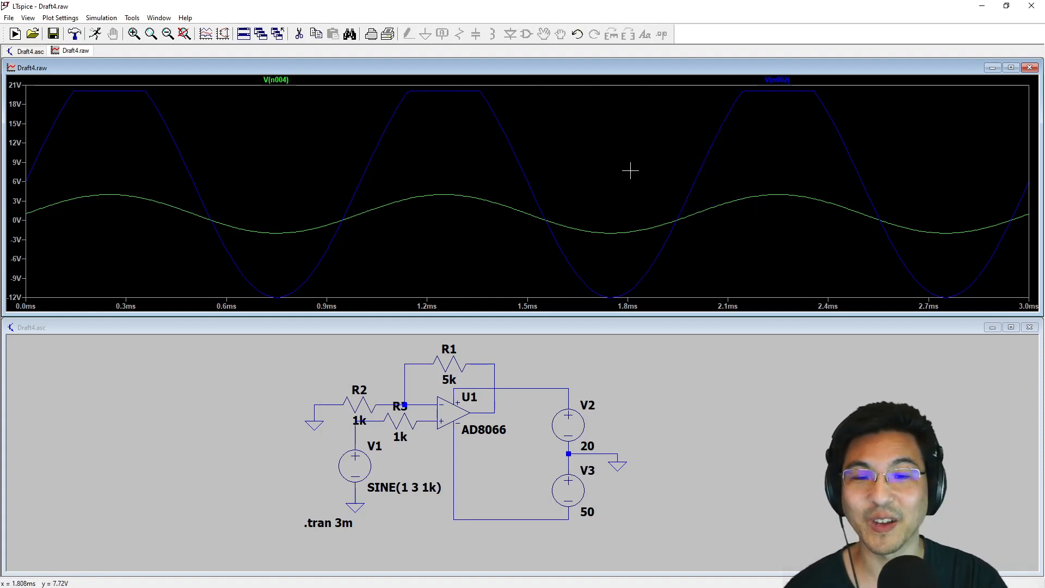